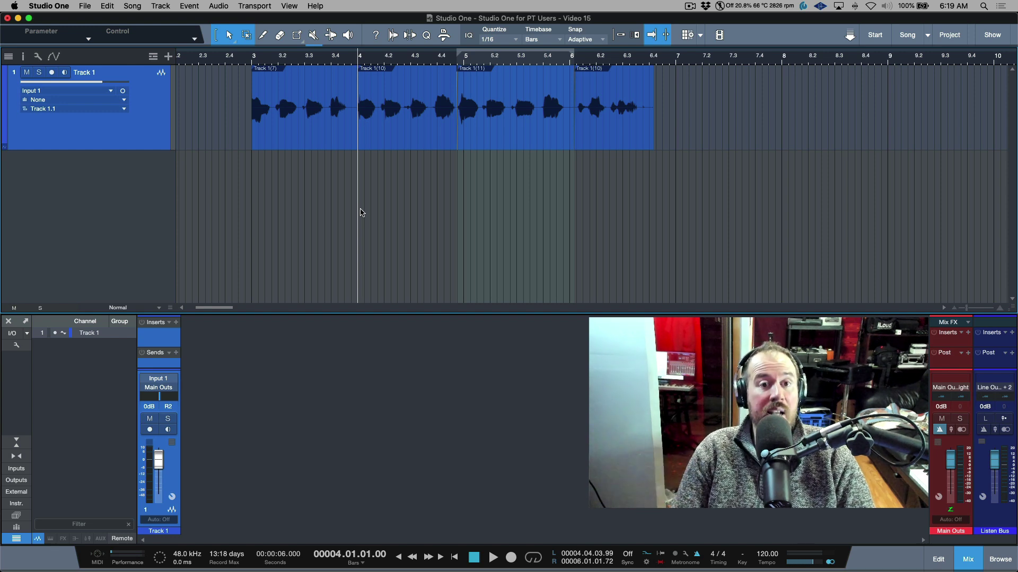
Step: Switch to Pro Tools and review the Operation and Editing preferences for automatic playlists when loop recording and for fully overlapped clips
key("super+Tab")
key("super+Tab")
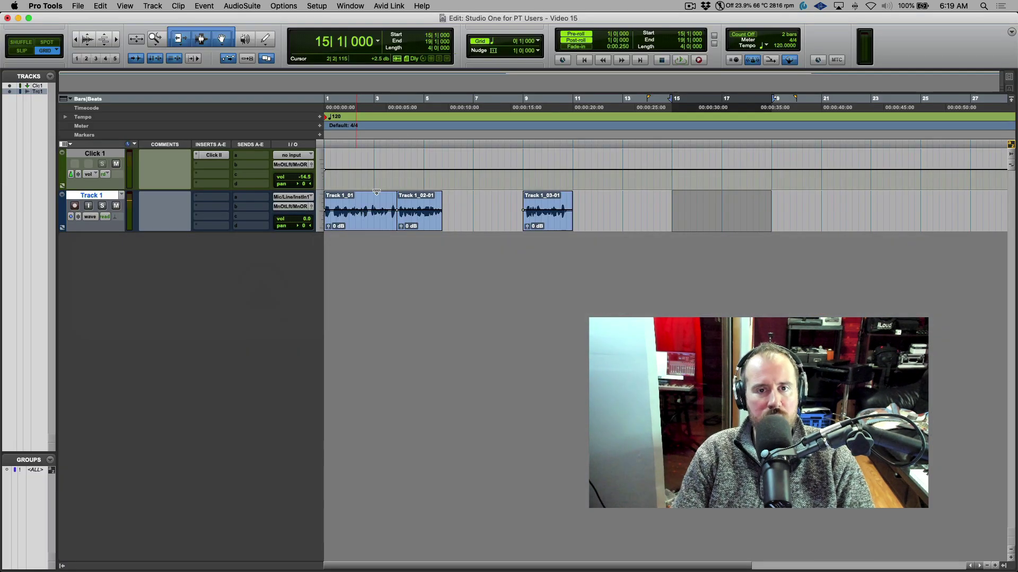
left_click(317, 6)
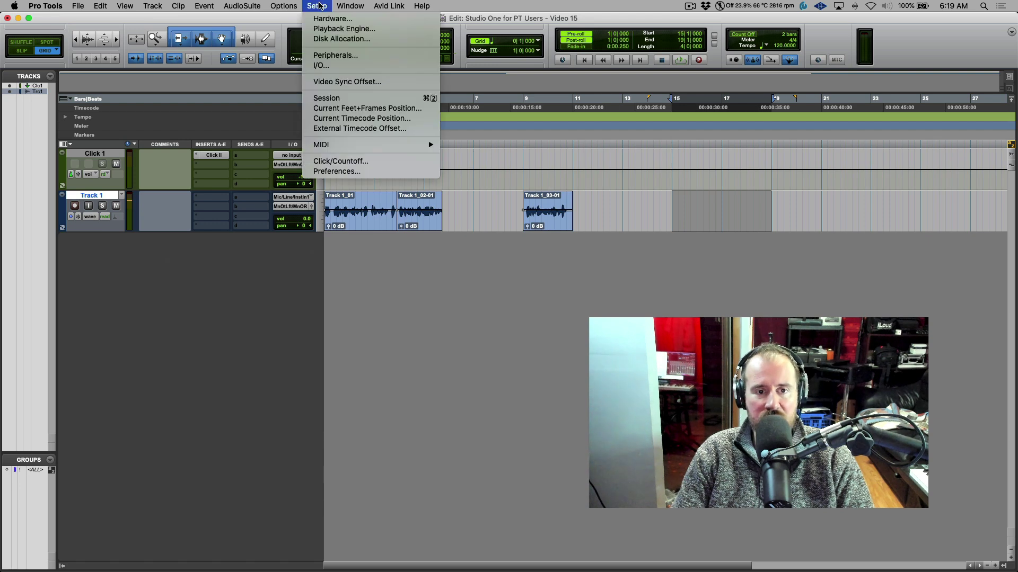
left_click(372, 173)
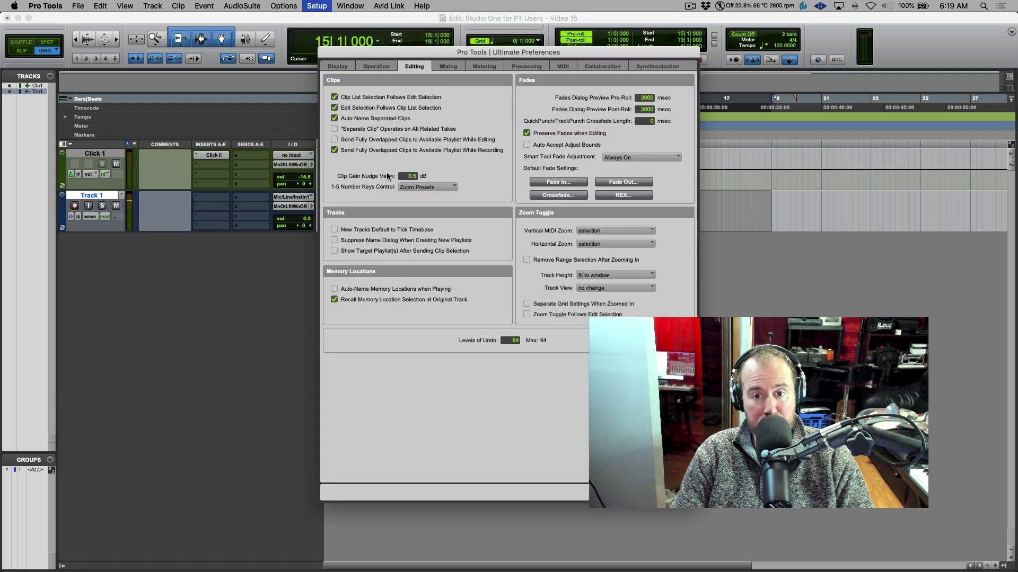
left_click(373, 68)
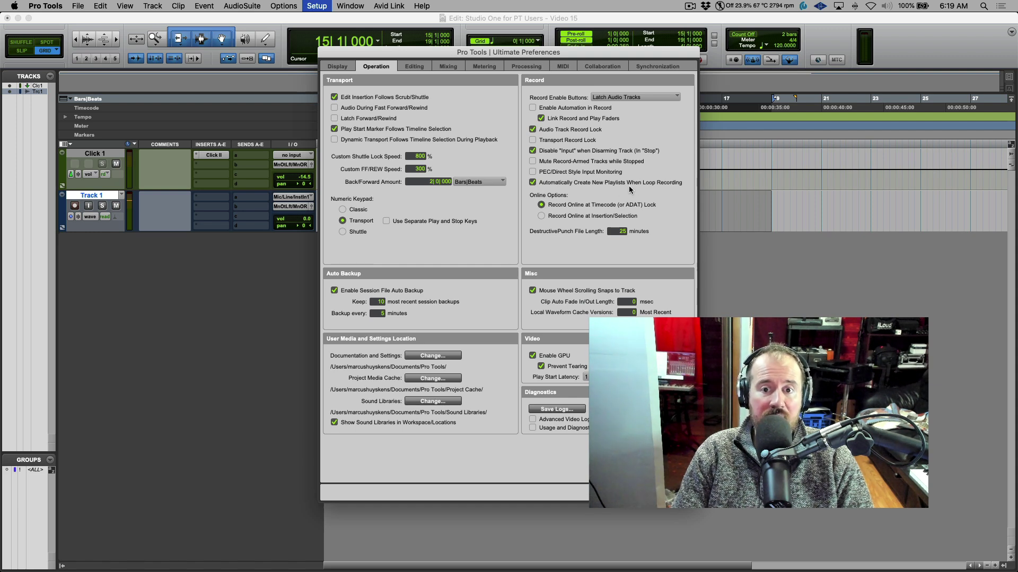
left_click(416, 67)
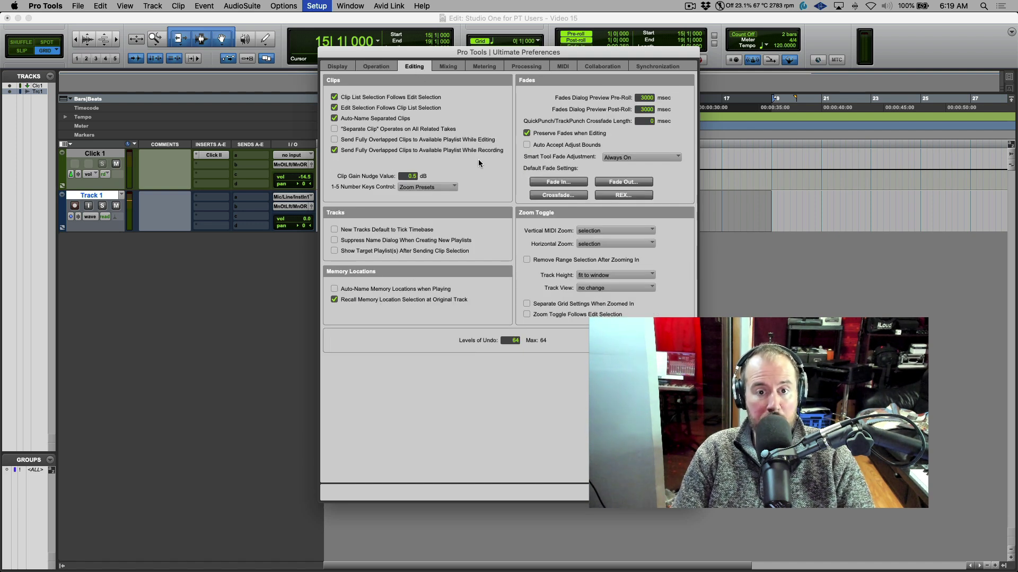
key("Return")
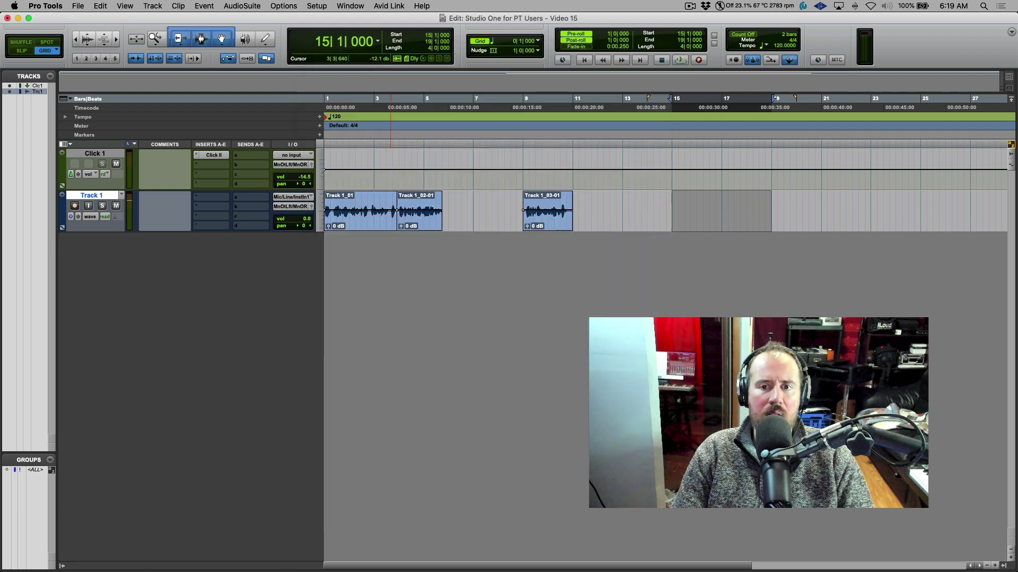
Step: Set the transport's record mode to Loop
left_click(655, 212)
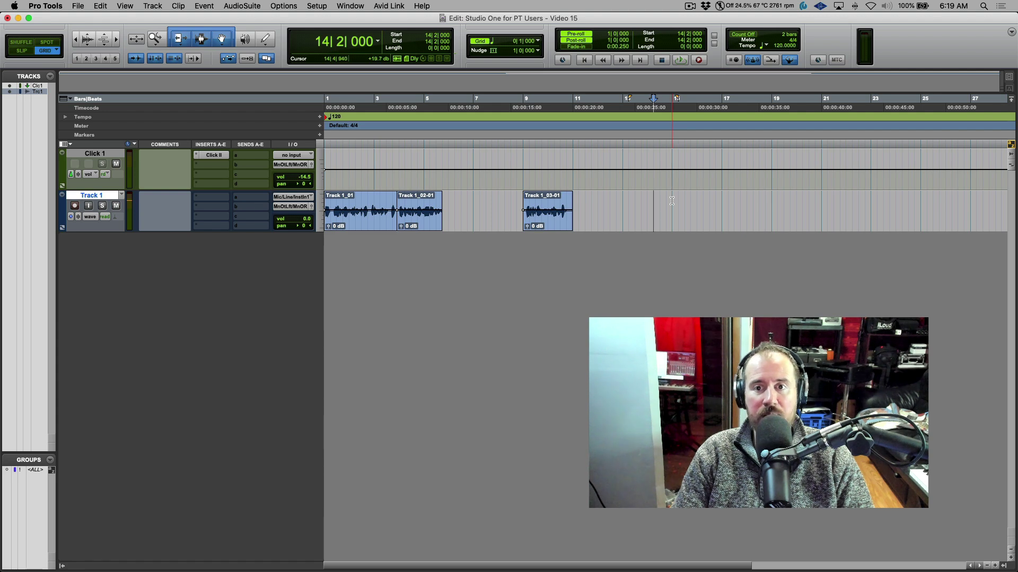
right_click(700, 61)
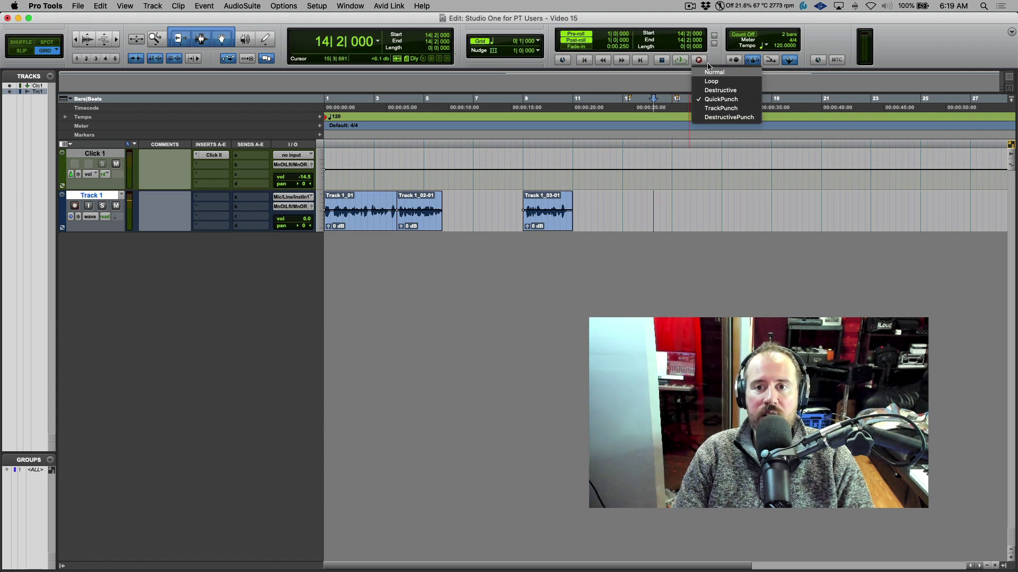
left_click(710, 84)
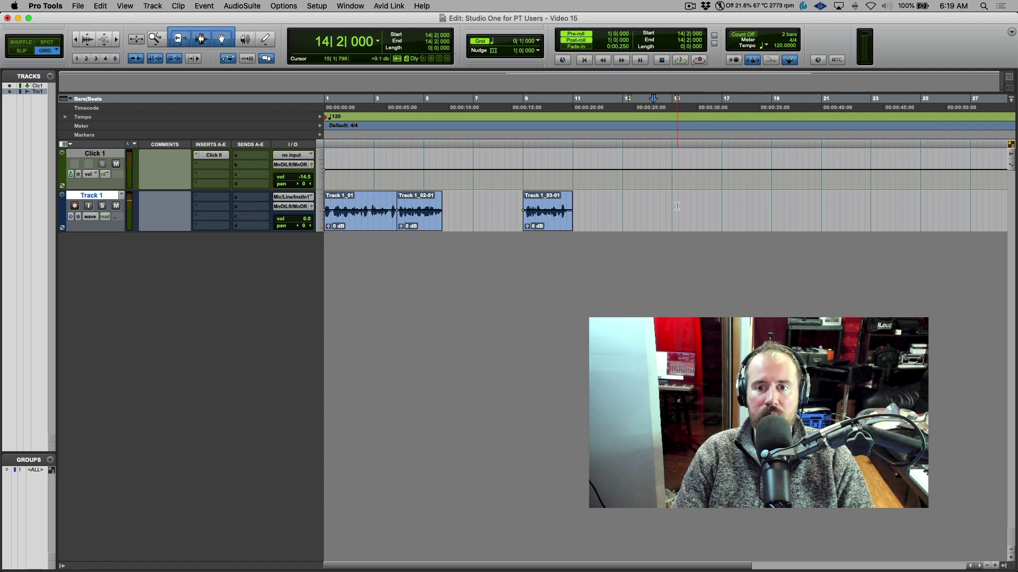
Step: Record-arm Track 1 and loop-record several takes over bars 15 to 17
left_click_drag(673, 204, 721, 205)
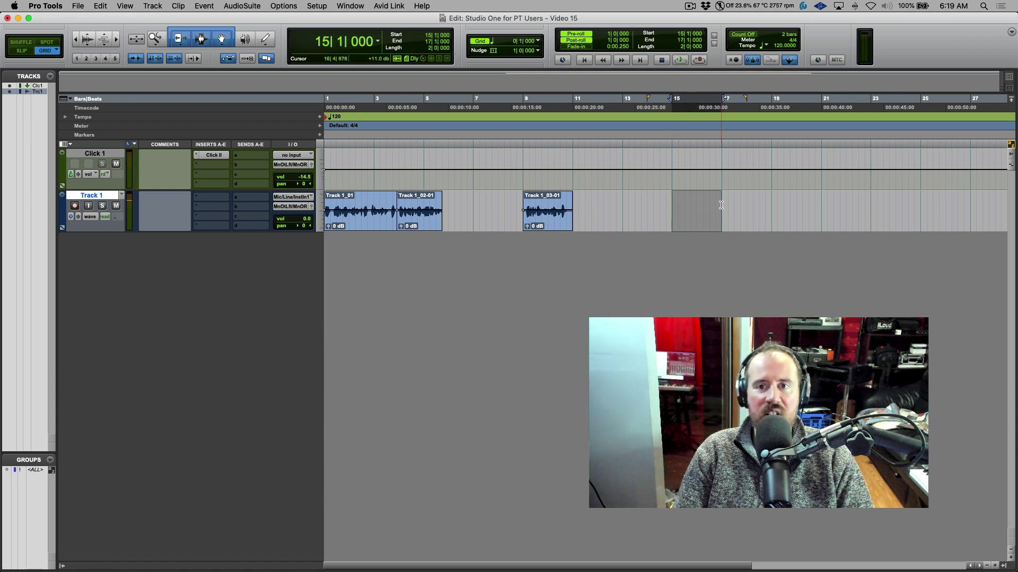
left_click(75, 207)
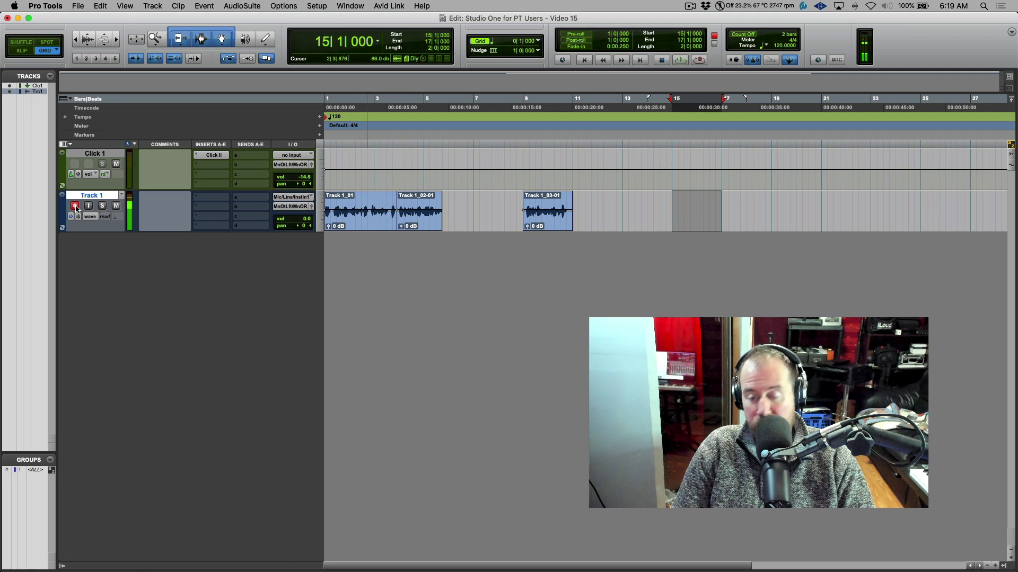
key("super+space")
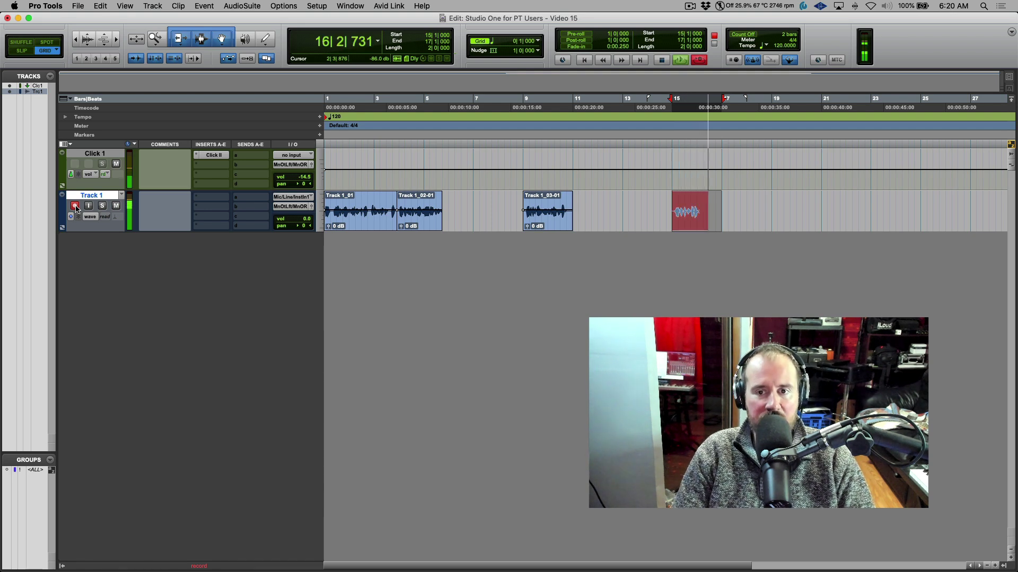
key("space")
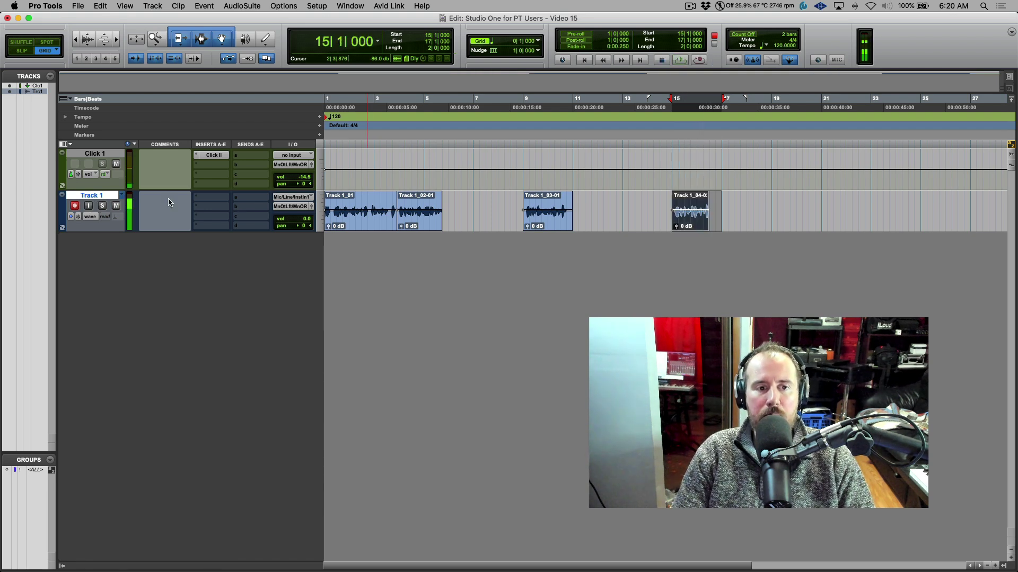
Step: Increase Track 1's height and change its track view to playlists
left_click(122, 196)
left_click(122, 197)
left_click_drag(116, 231, 113, 292)
left_click(93, 215)
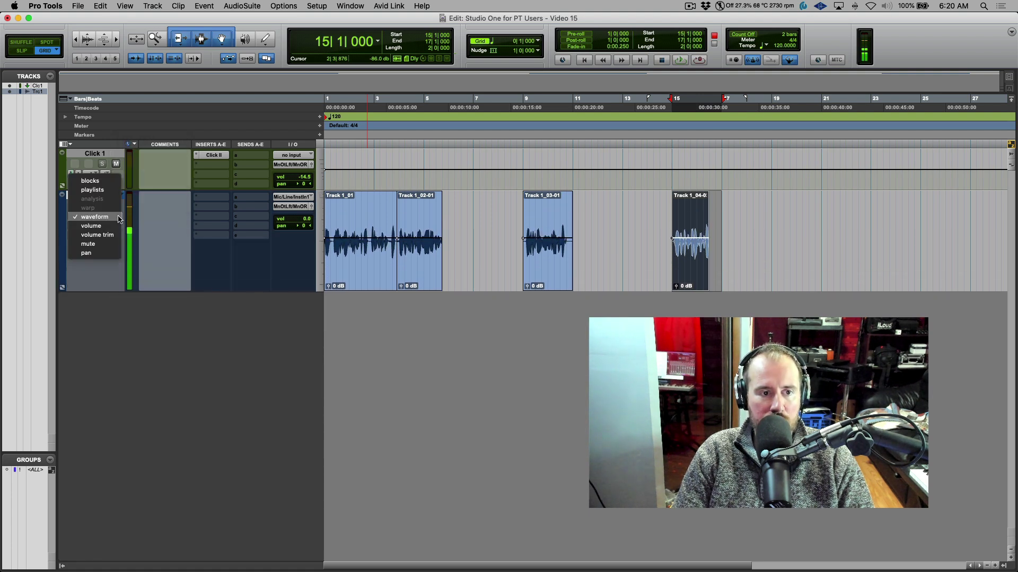
left_click(93, 190)
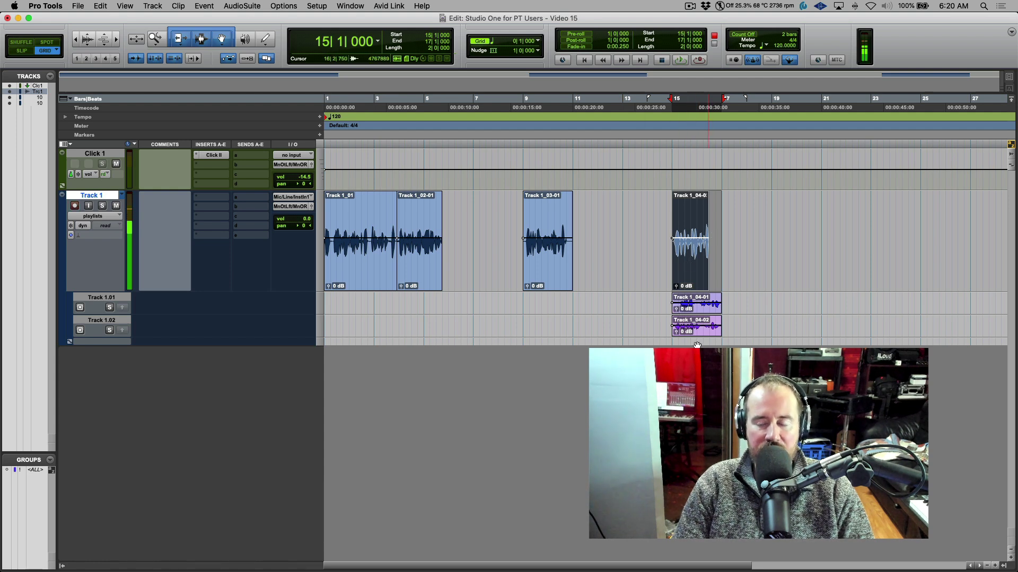
Step: Try recording a short pass on Track 1 from 8|3|000 into the bar 9 clip, and undo it
left_click(655, 225)
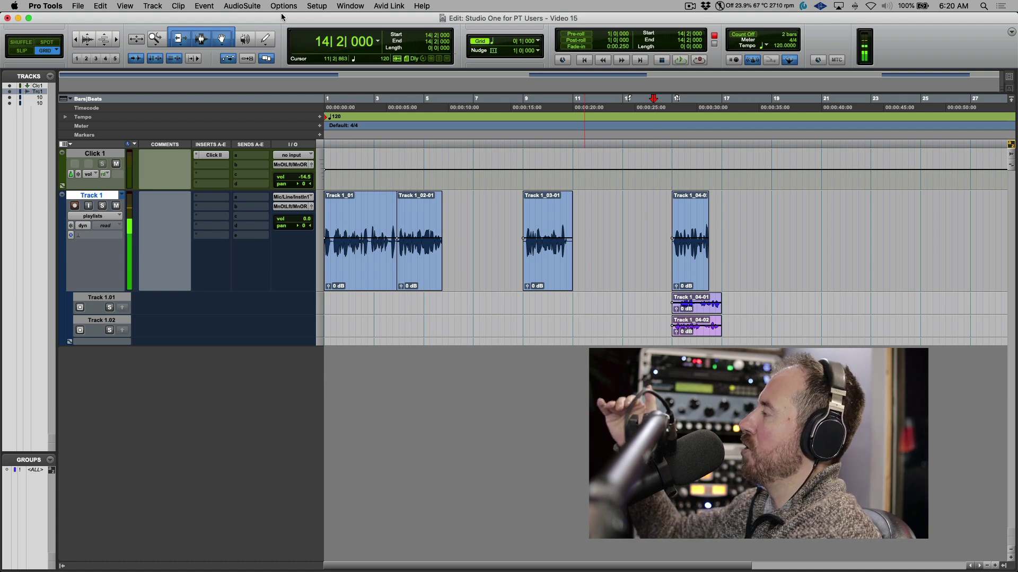
left_click(662, 227)
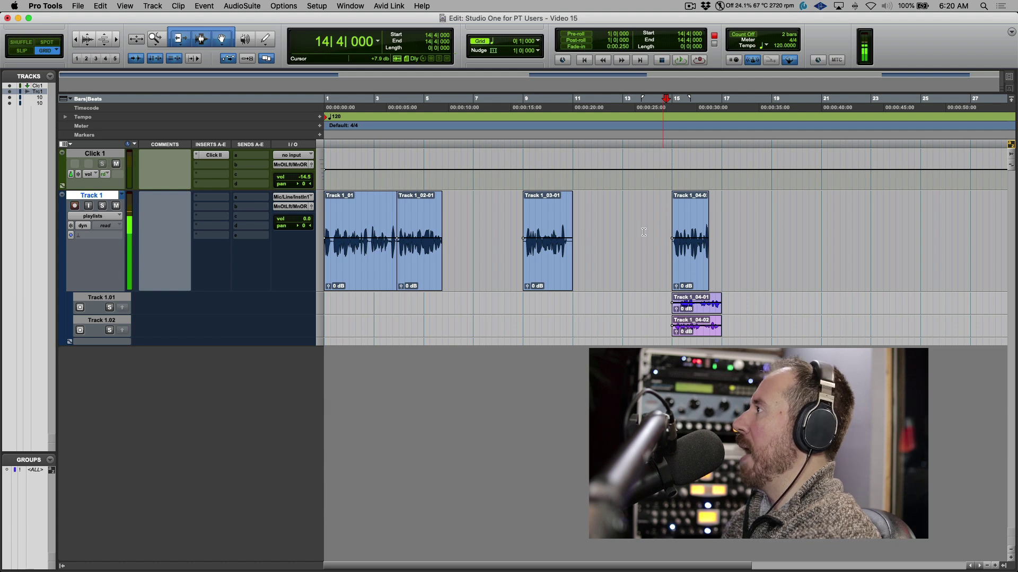
left_click(513, 225)
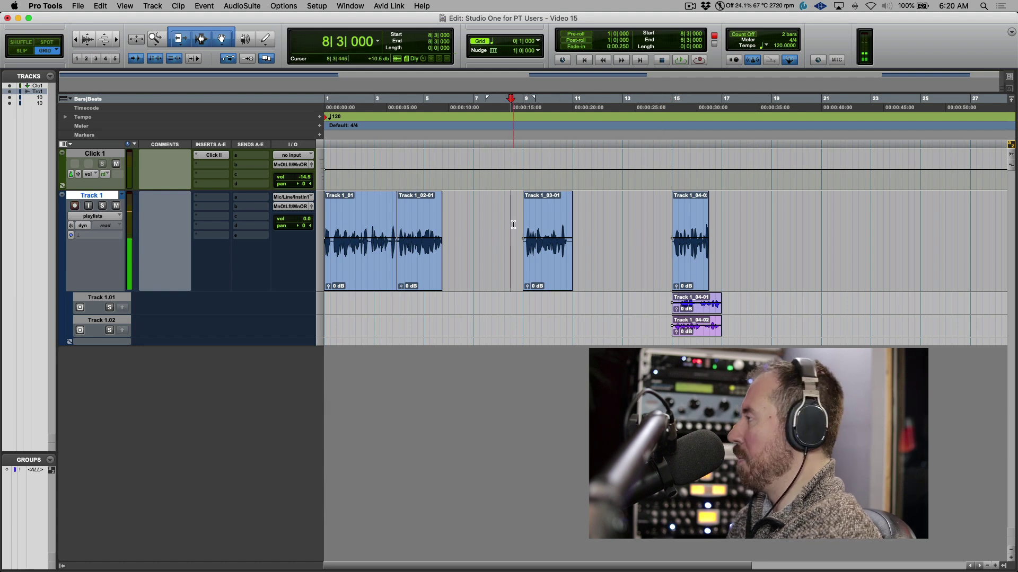
key("super+space")
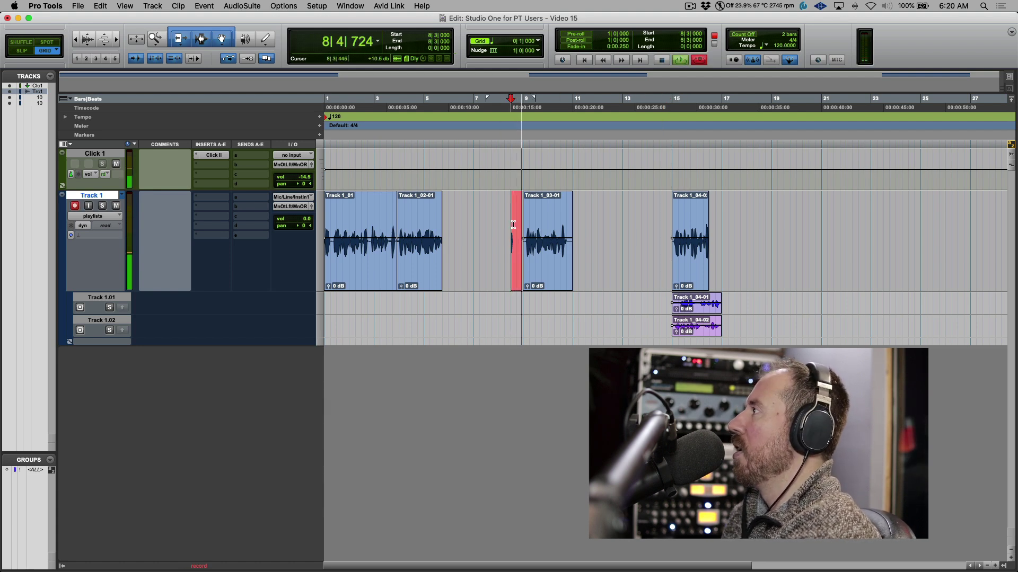
key("space")
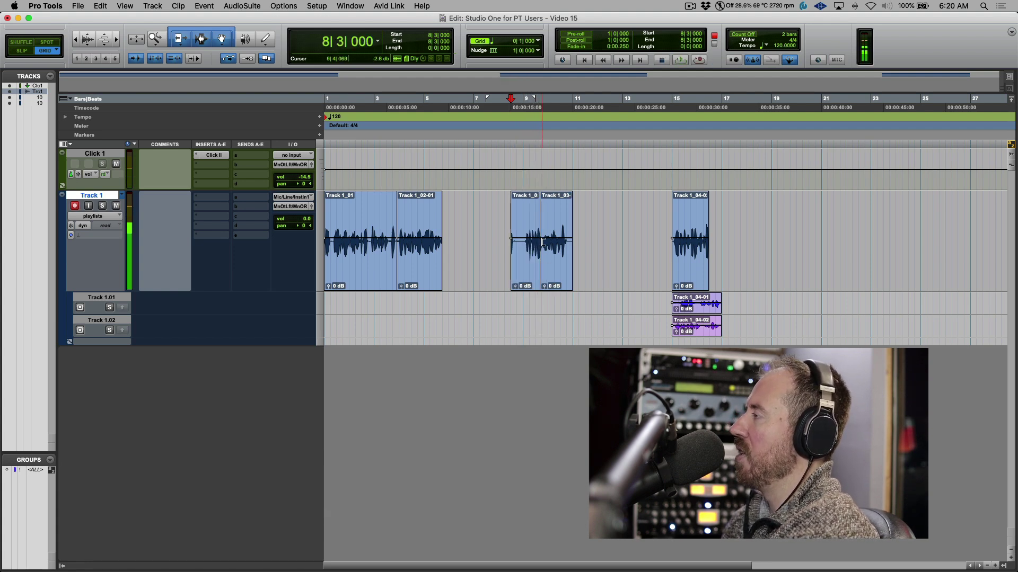
key("super+z")
Step: Record a new take on Track 1 from 8|4|000 past the end of the bar 9 clip, and disarm the track
left_click(518, 223)
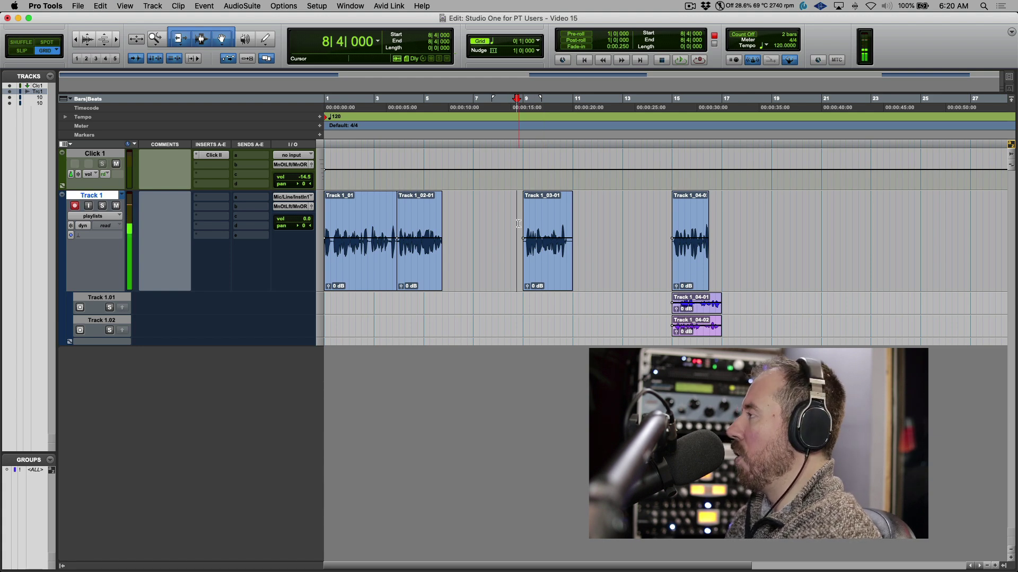
key("super+space")
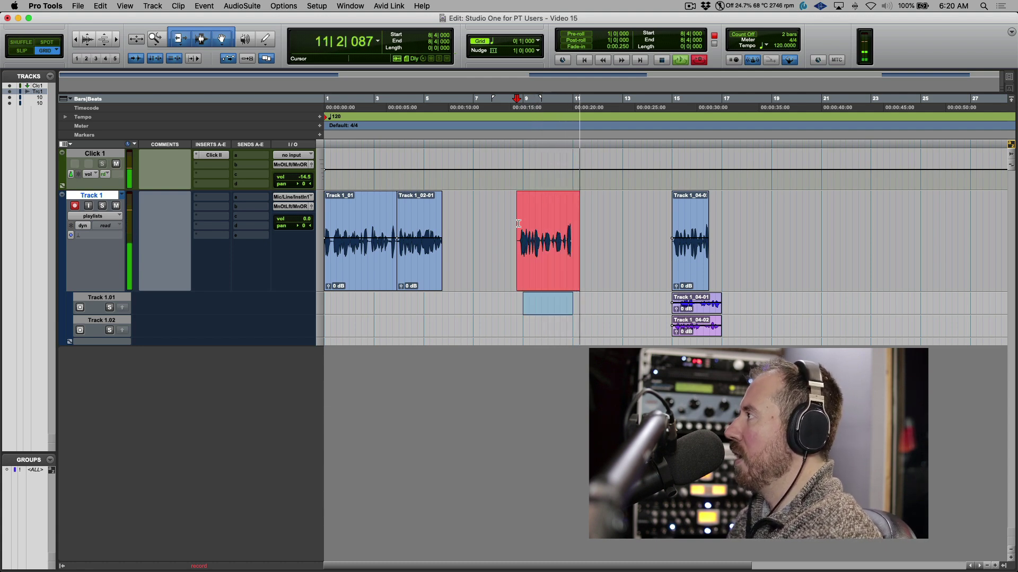
key("space")
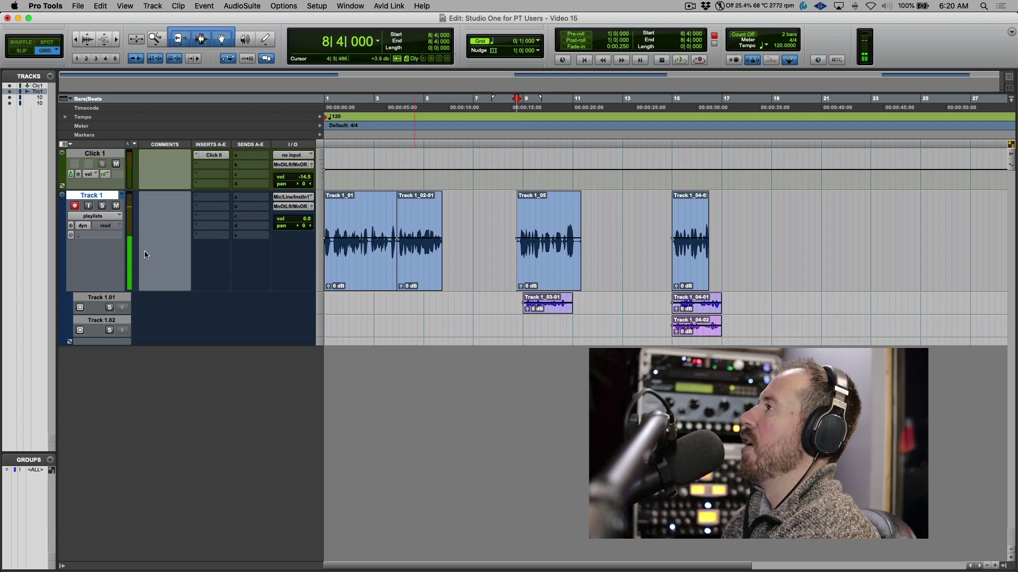
left_click(74, 207)
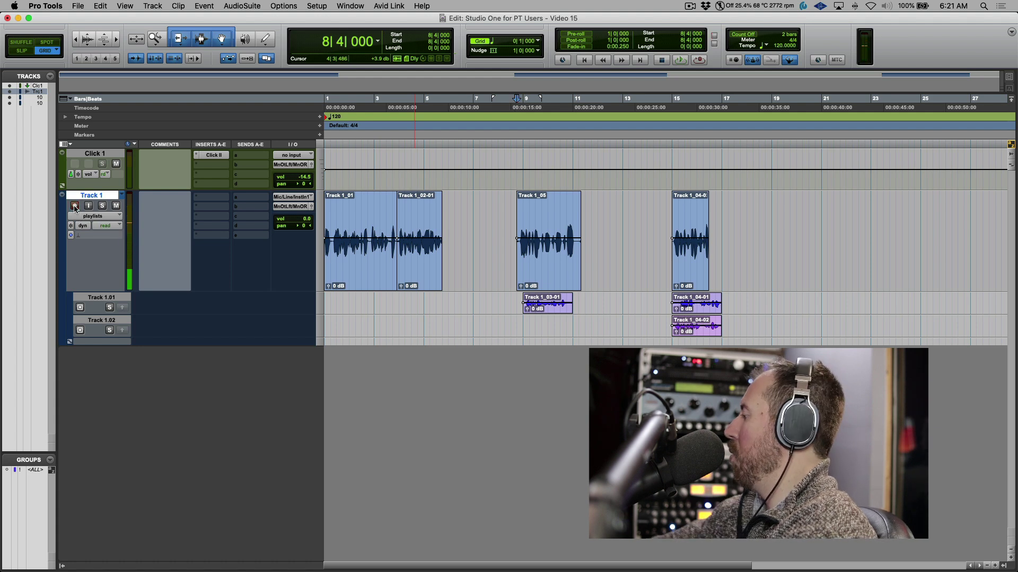
Step: Switch to Studio One and enable Takes to Layers in the record mode settings
key("super+Tab")
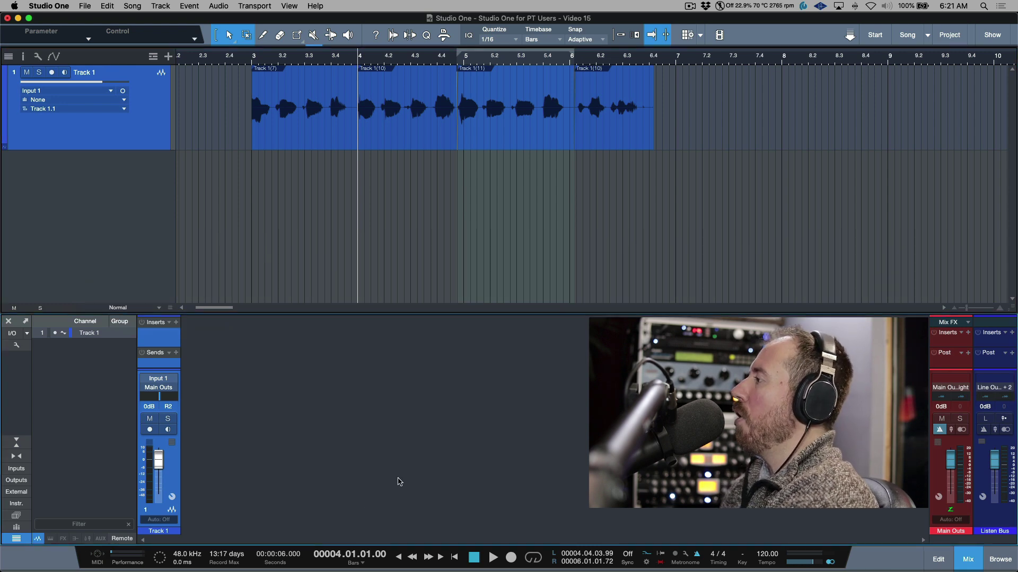
left_click(647, 563)
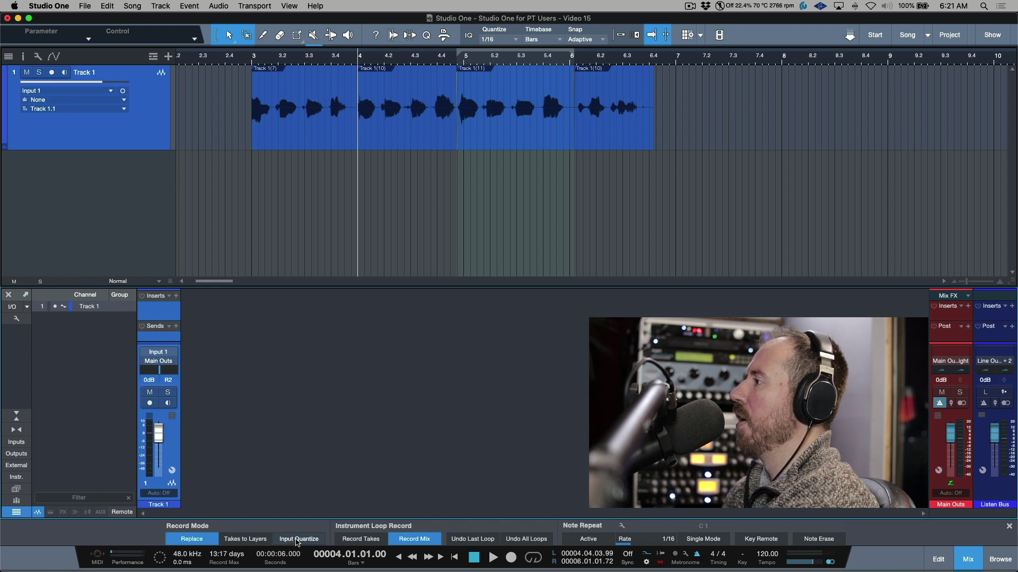
left_click(260, 541)
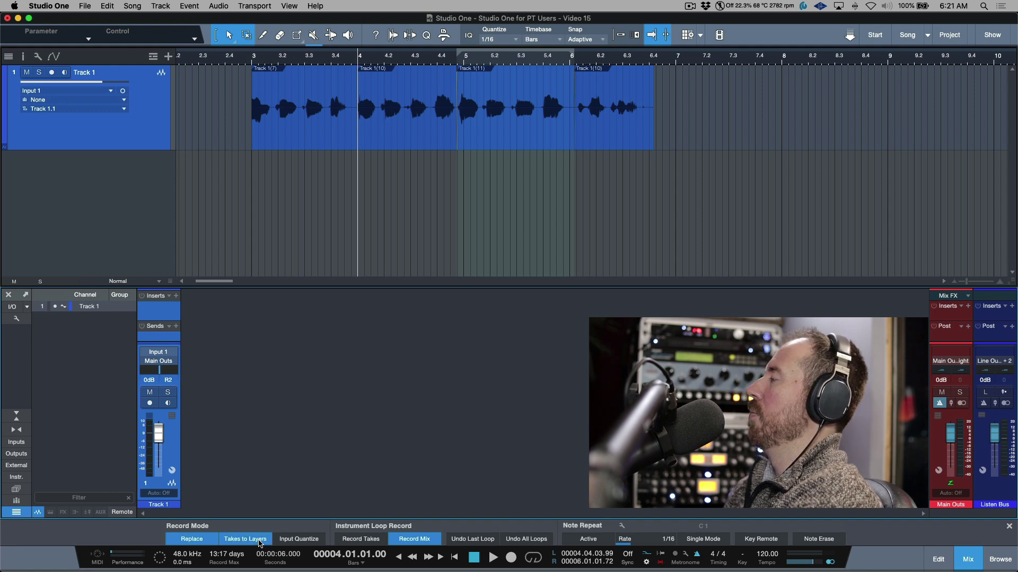
Step: Show the track inspector, add a new audio track below Track 1, and increase its height
left_click(22, 56)
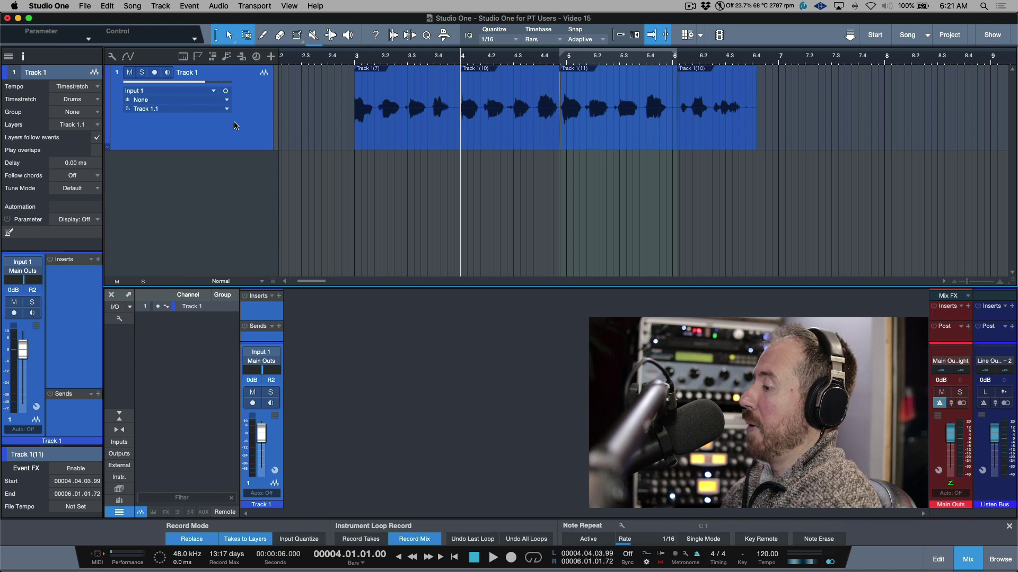
key("t")
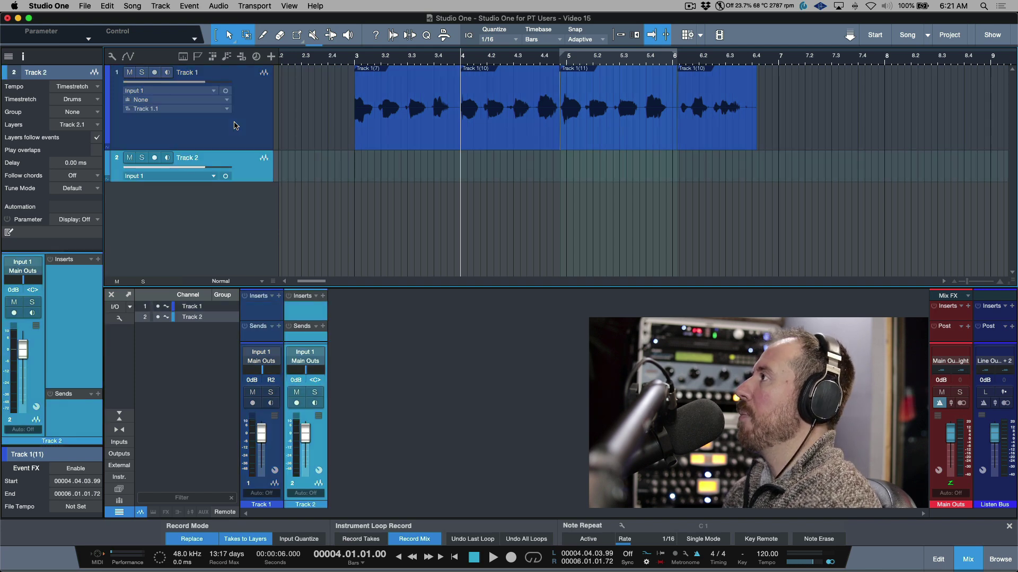
left_click_drag(245, 182, 254, 204)
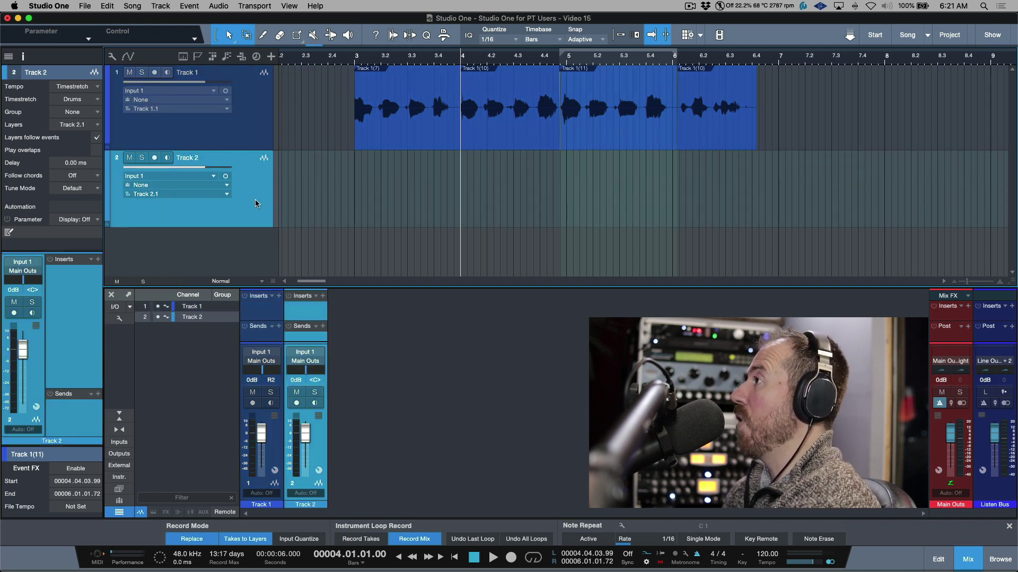
Step: Review the arrangement options for Track 2, including the setting for no overlap when editing events
left_click(223, 249)
left_click(258, 188)
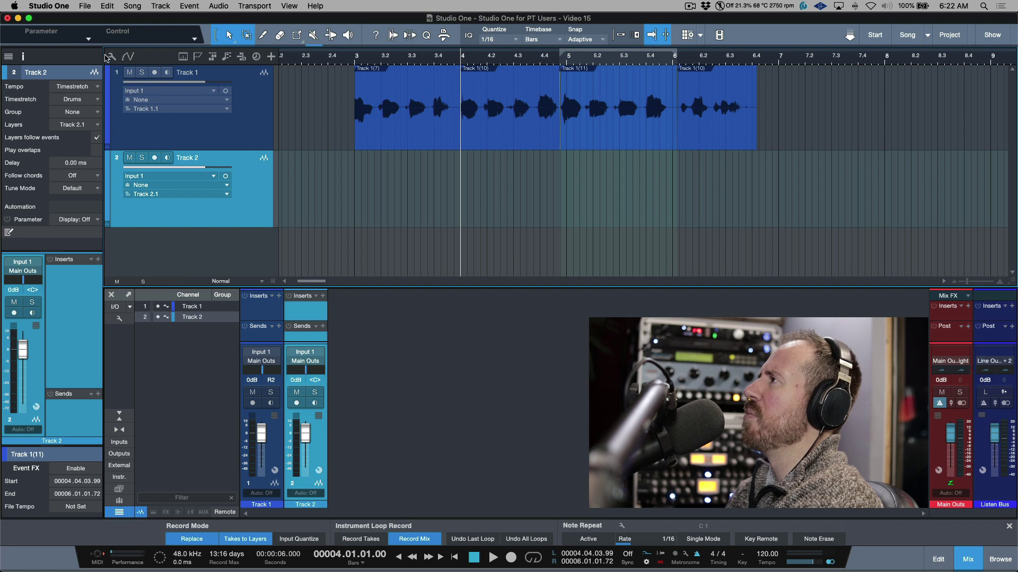
left_click(112, 56)
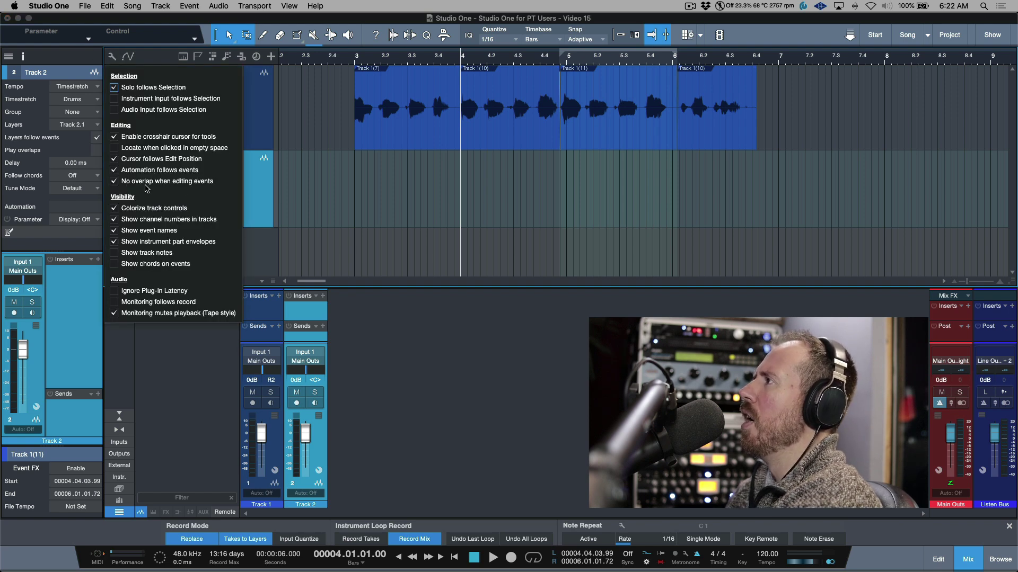
left_click(256, 194)
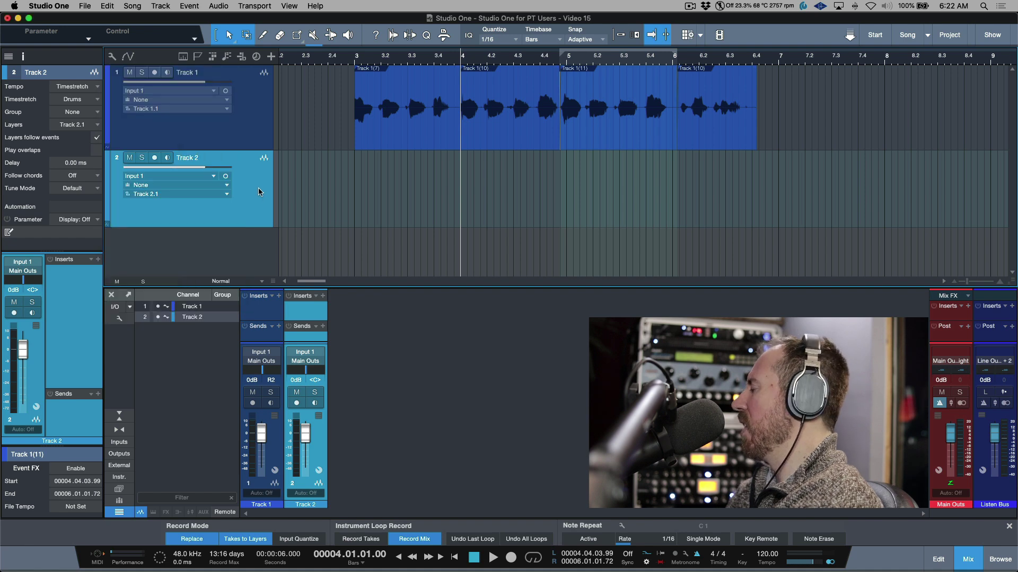
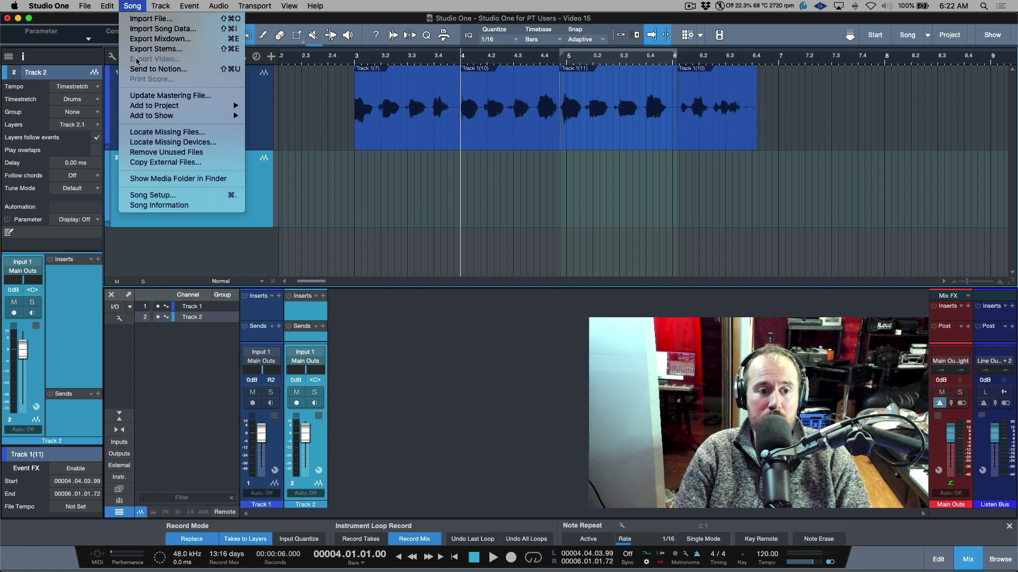
Step: Look through the song setup and the new song options for the Play overlaps setting, and cancel without creating a song
left_click(175, 196)
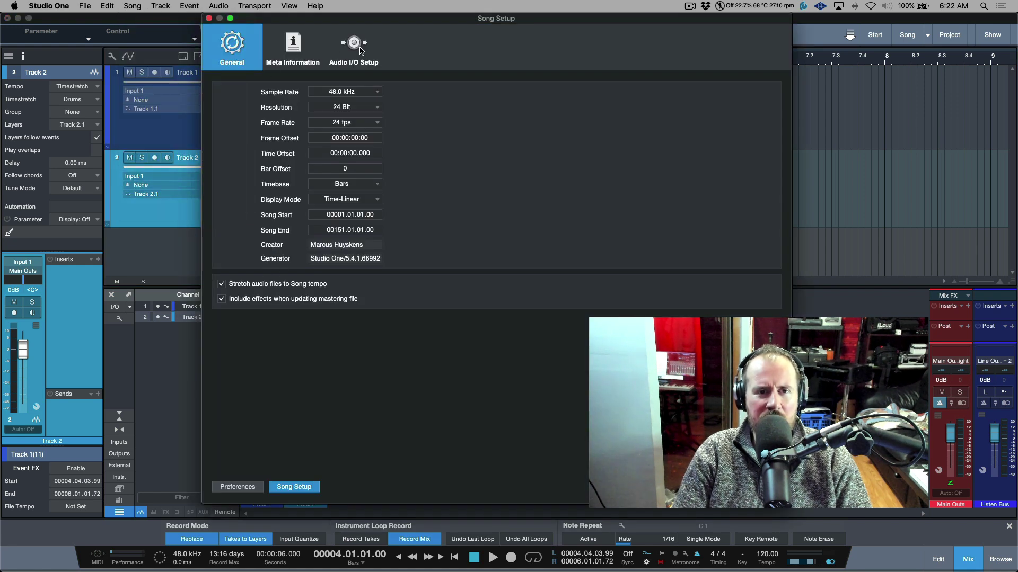
key("Escape")
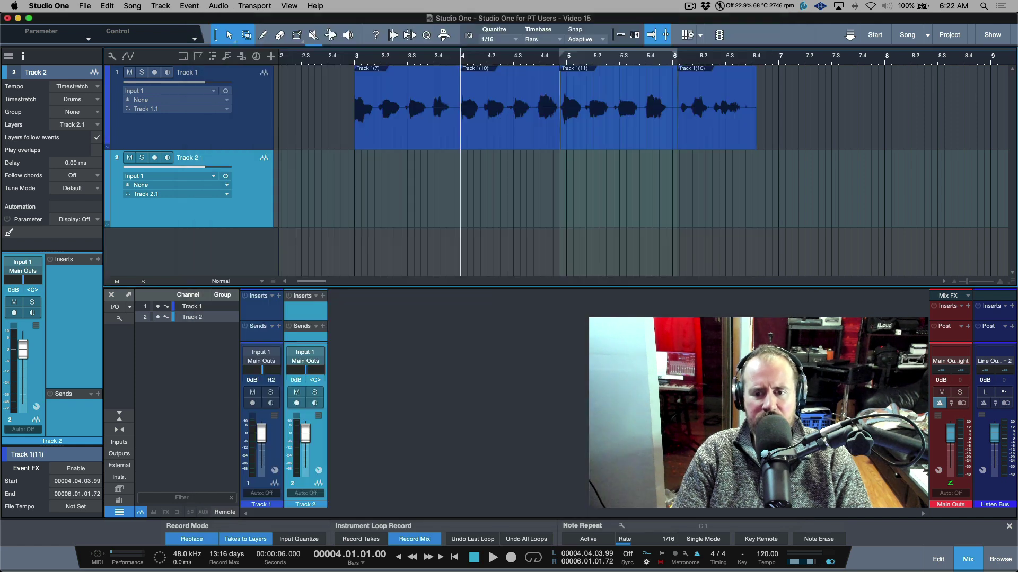
key("KP_Decimal")
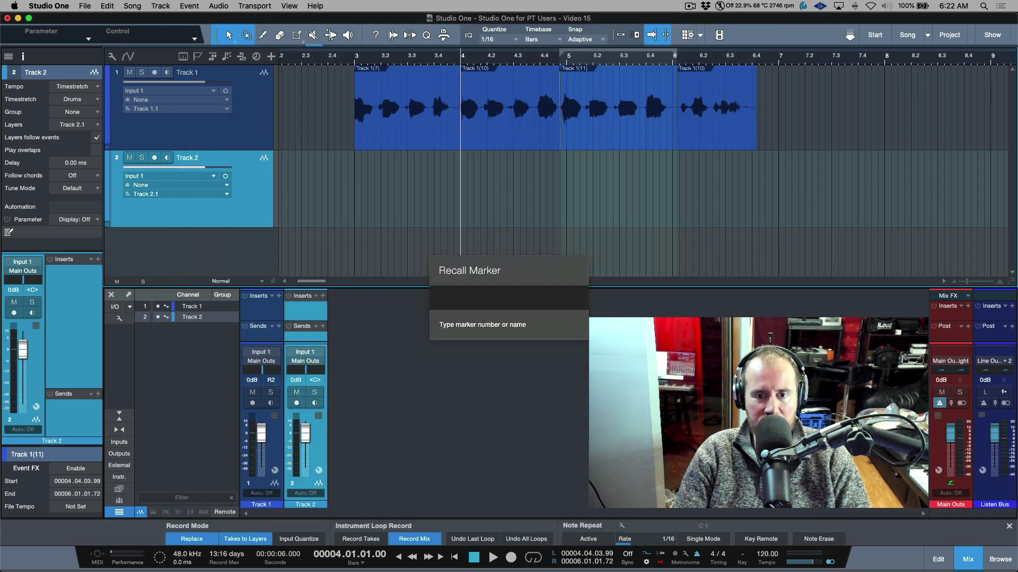
key("Escape")
left_click(86, 6)
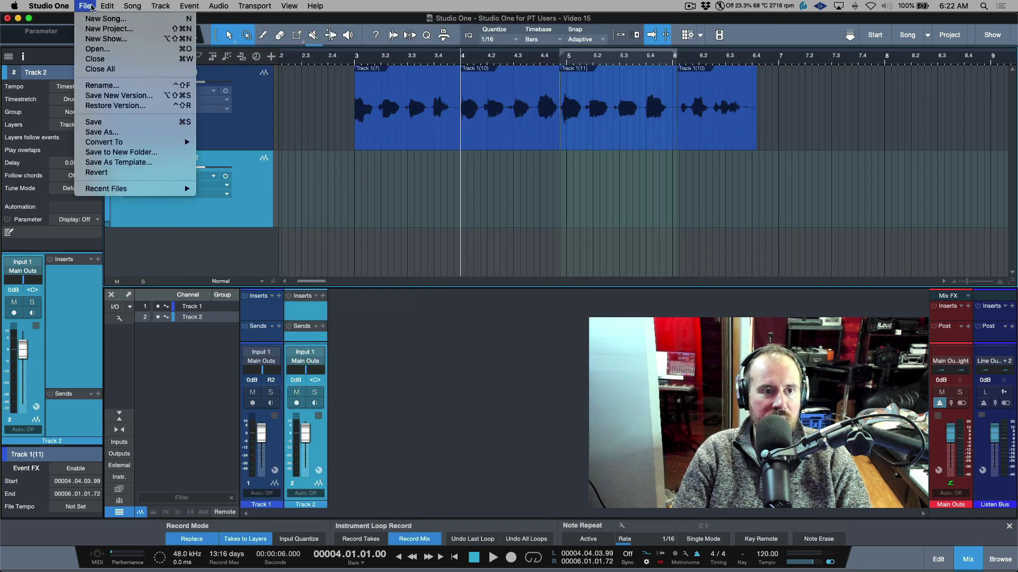
left_click(199, 118)
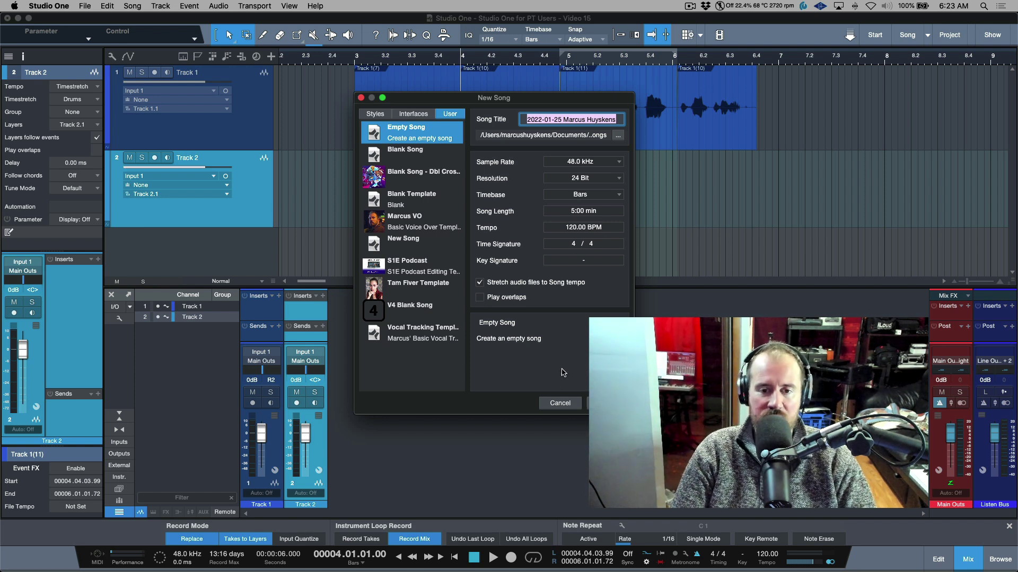
left_click(564, 404)
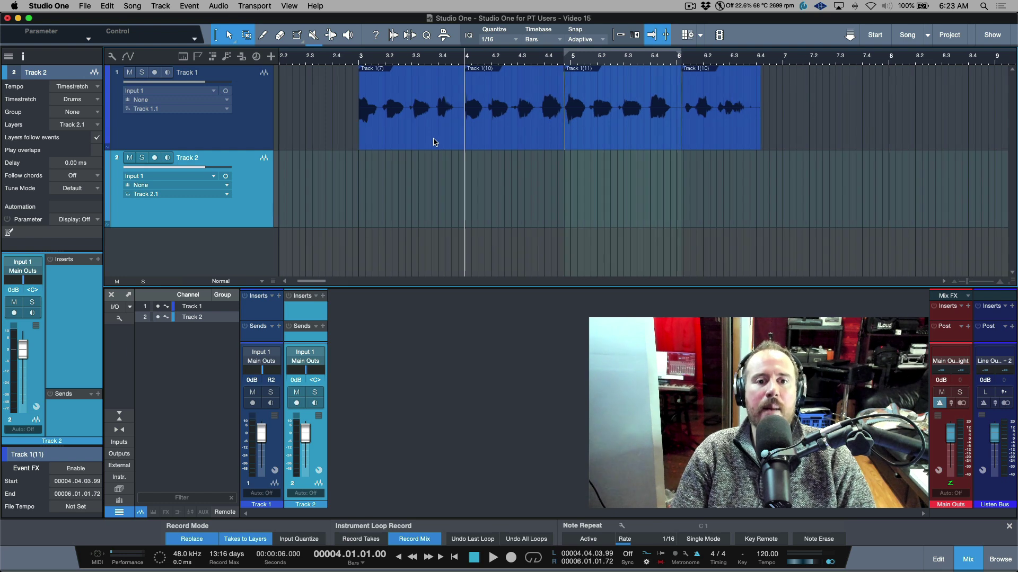
Step: Mute all the recorded events on Track 1 and arm Track 2 for recording
left_click_drag(507, 69, 422, 228)
key("6")
left_click_drag(432, 136, 826, 109)
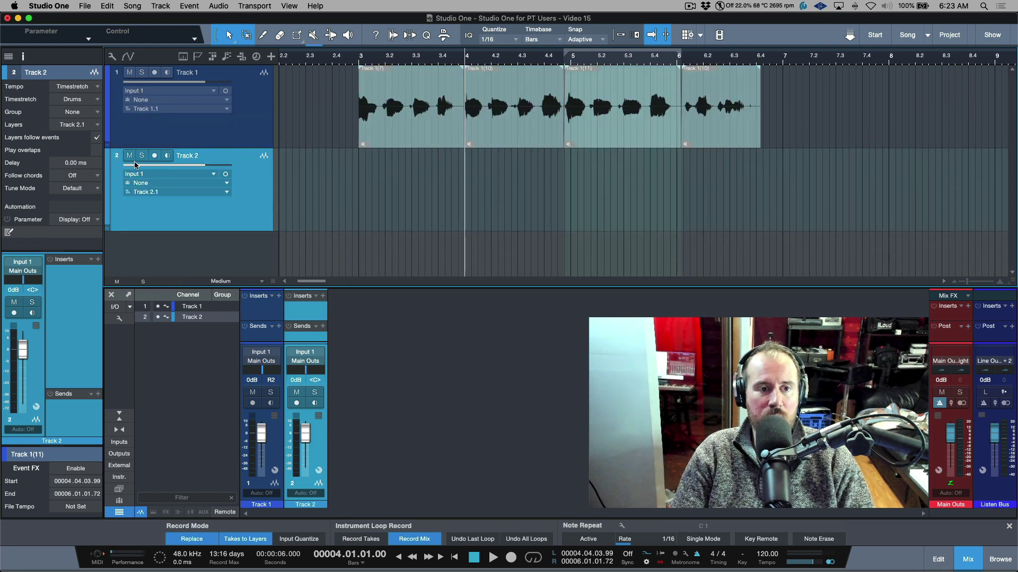
left_click(154, 156)
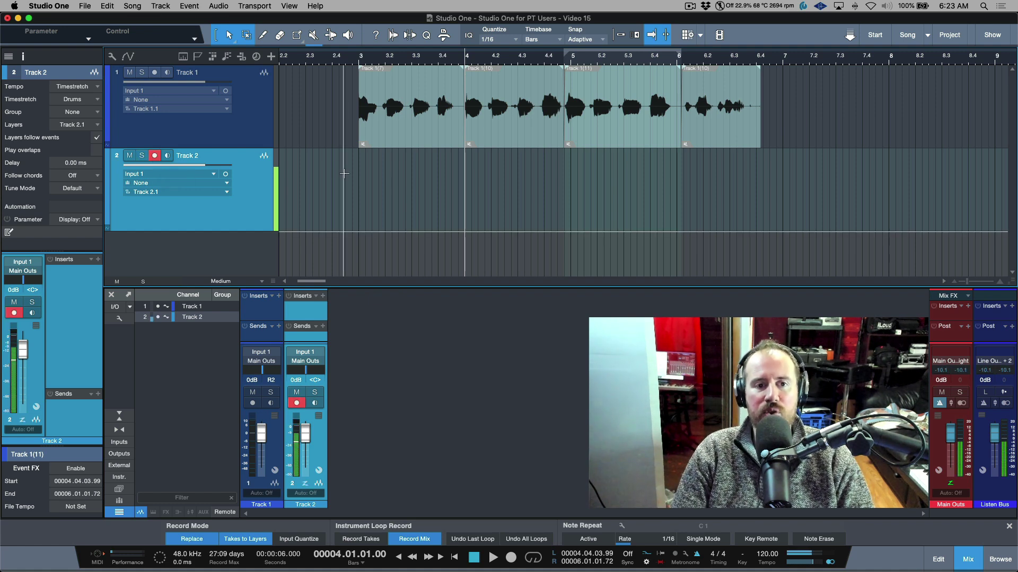
Step: Set the loop to a selected range on Track 2 from bar 1 to bar 3, and turn off Loop Follows Selection
scroll(425, 159, "left", 3)
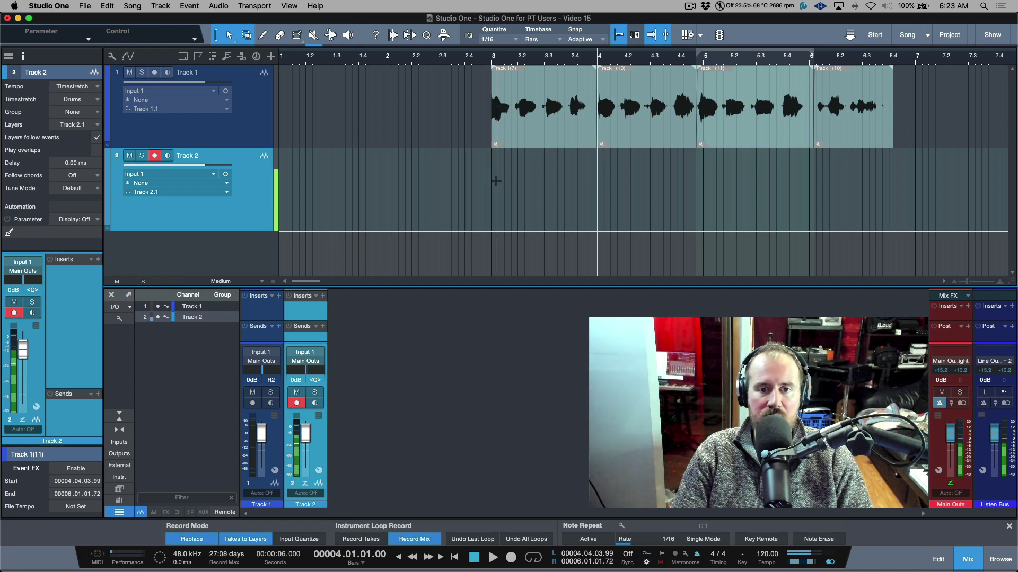
left_click_drag(492, 180, 152, 174)
key("p")
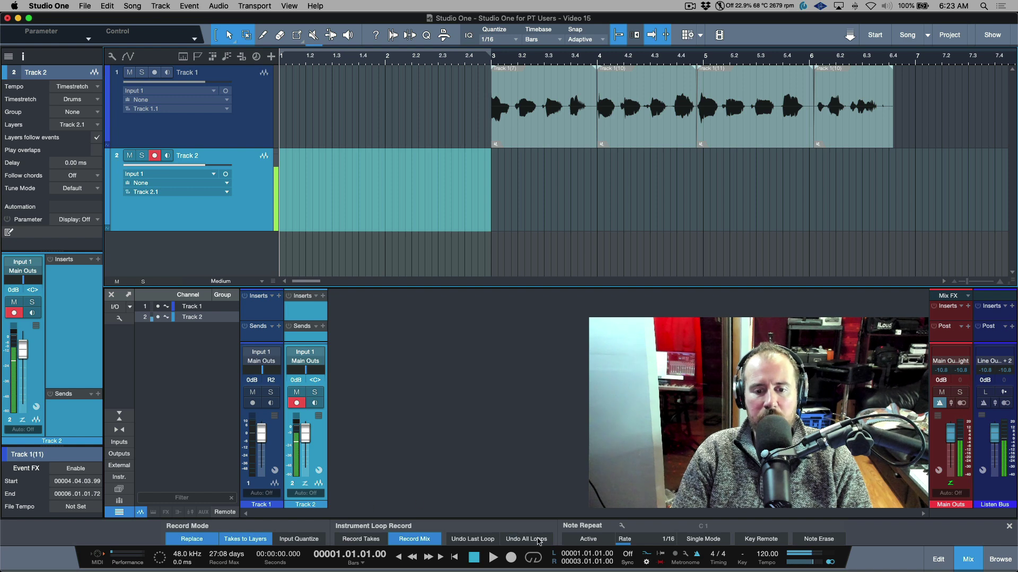
right_click(533, 558)
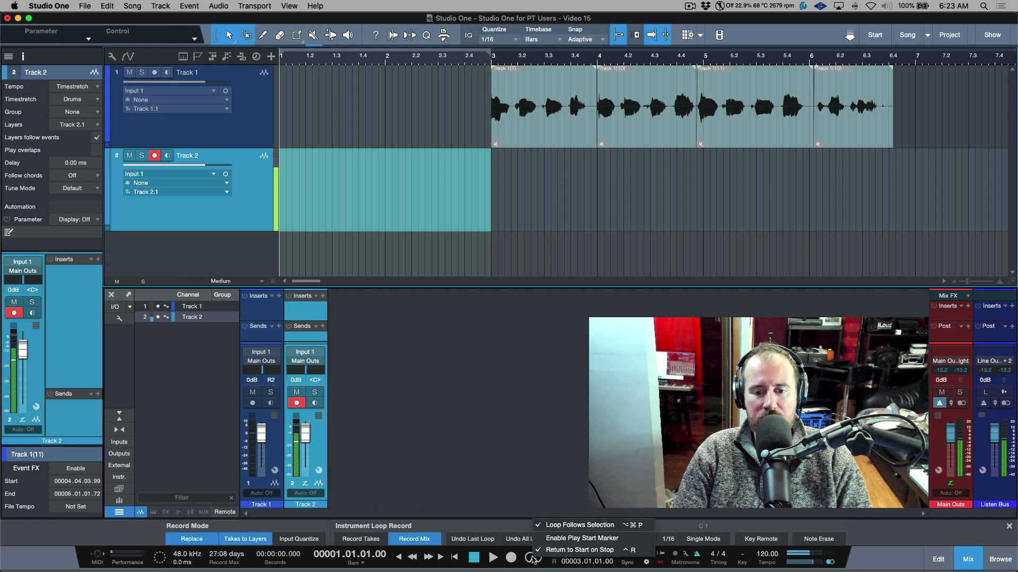
left_click(571, 527)
left_click(569, 250)
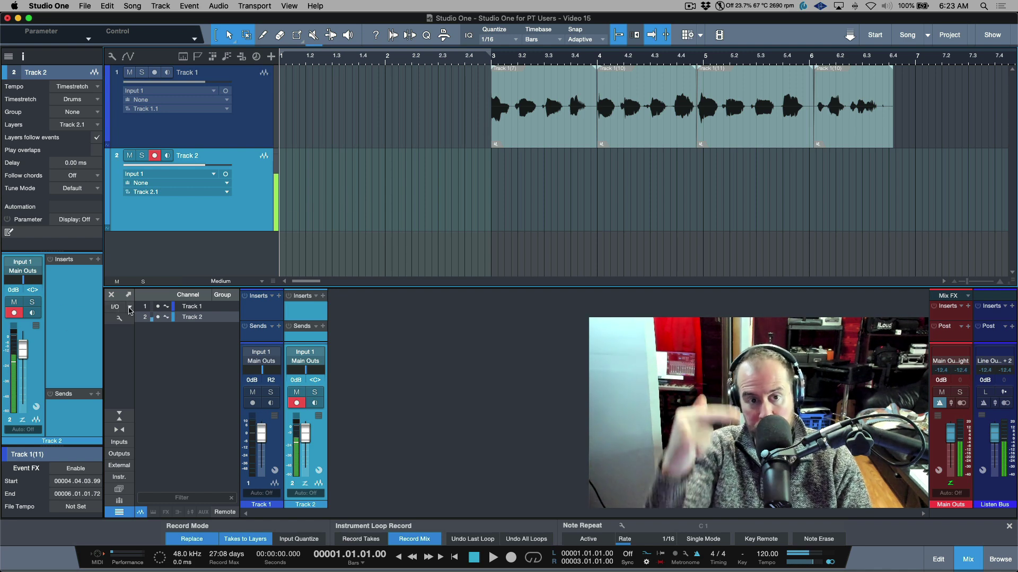
Step: Hide the mixer and set the metronome precount to 1 bar
key("F3")
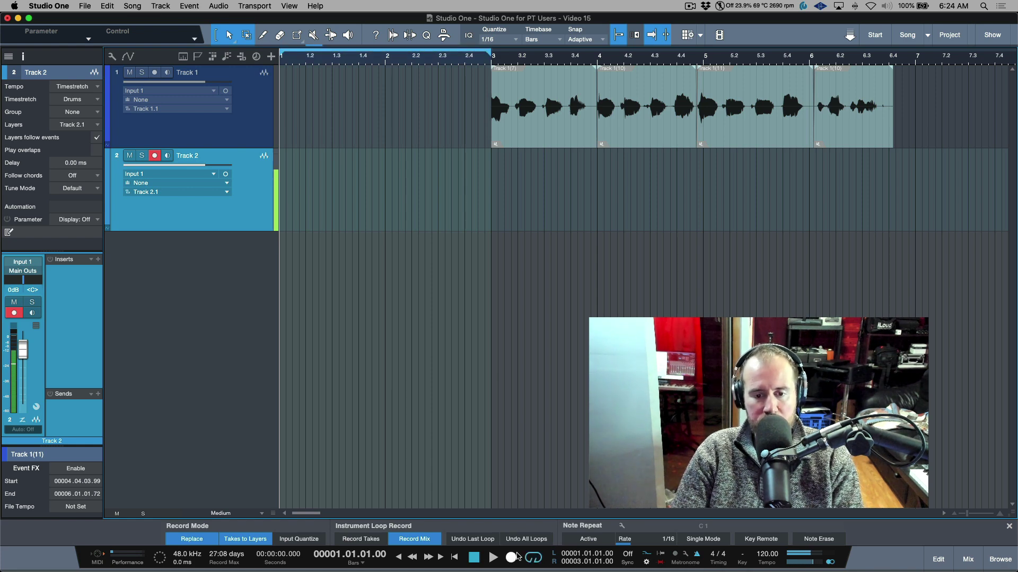
left_click(502, 354)
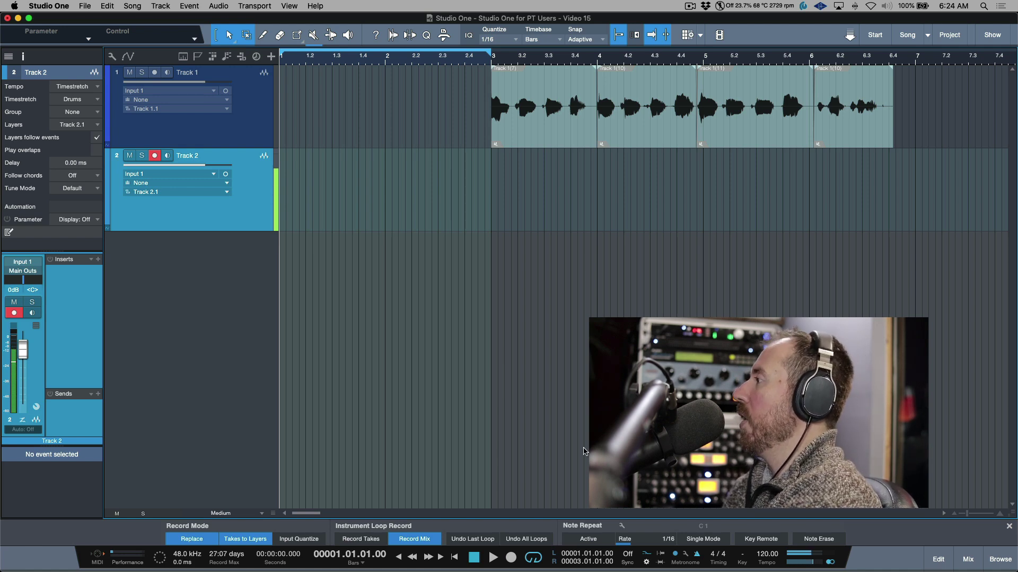
left_click(689, 556)
left_click(523, 224)
type("1")
key("Return")
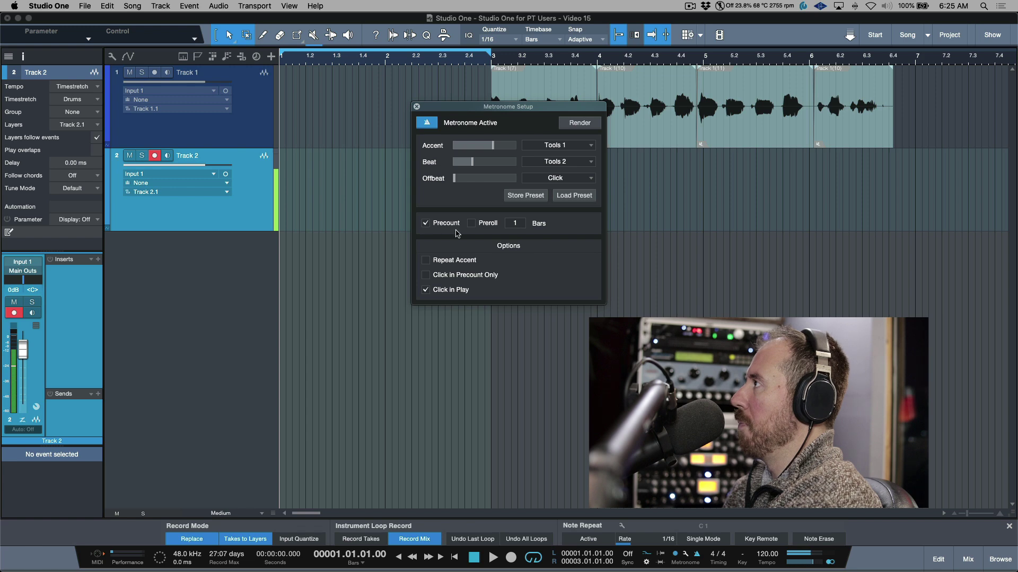
left_click(417, 106)
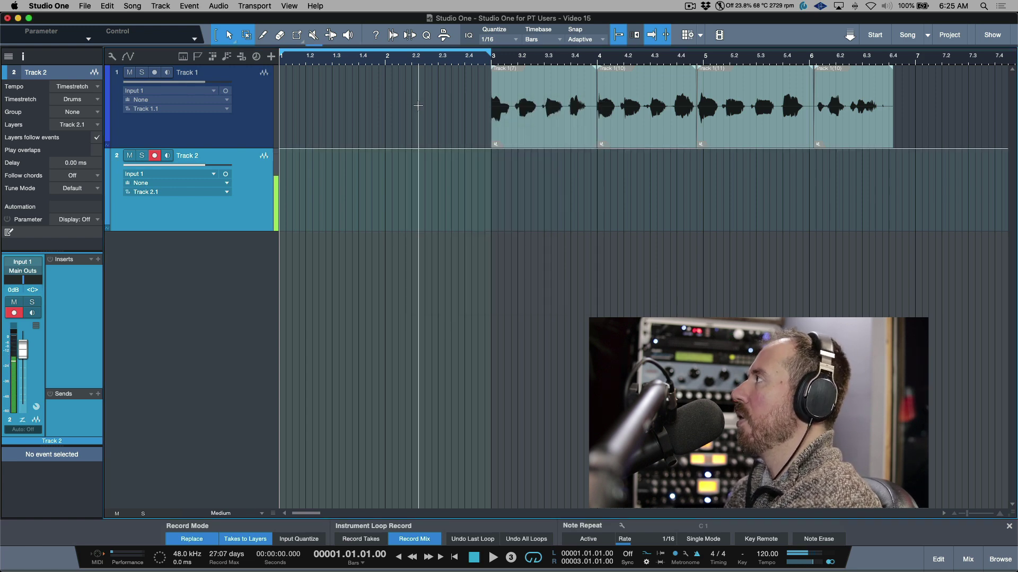
Step: Loop-record four takes on Track 2 between bars 1 and 3, and inspect the take list of the recorded event
key("KP_Multiply")
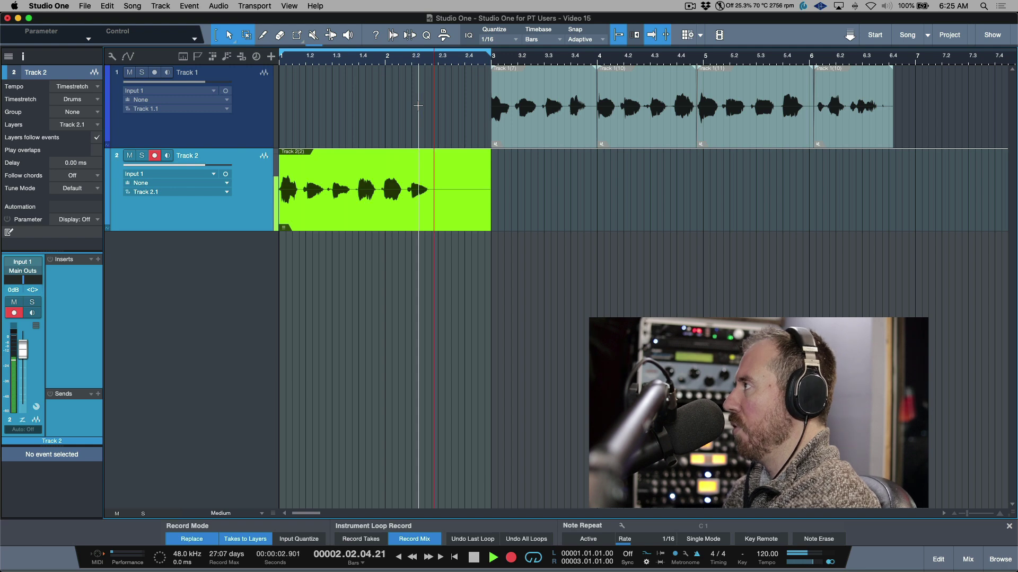
key("space")
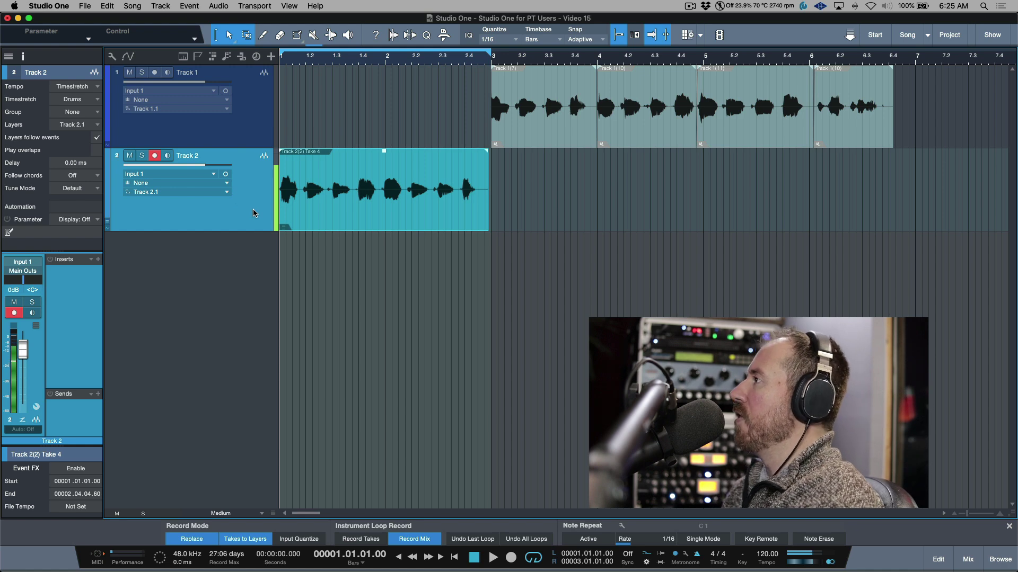
left_click(284, 228)
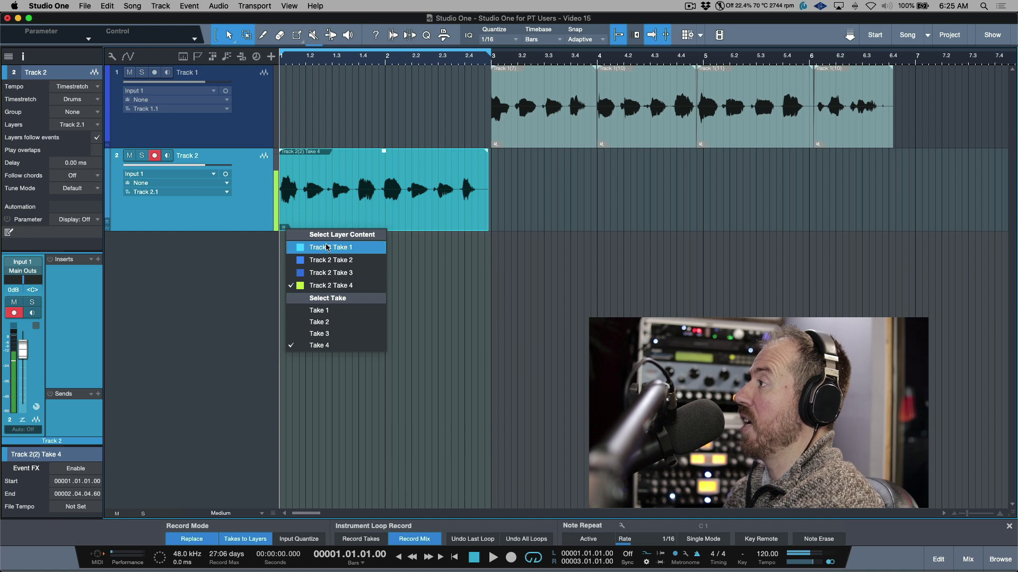
left_click(498, 298)
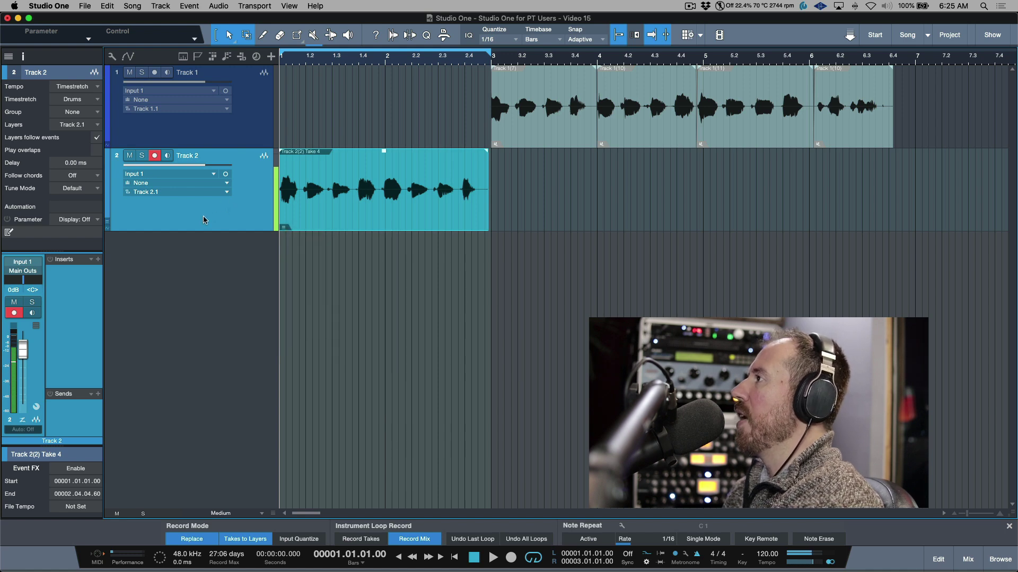
Step: Expand the layers of Track 2 to show all its takes, and disarm the track
right_click(131, 223)
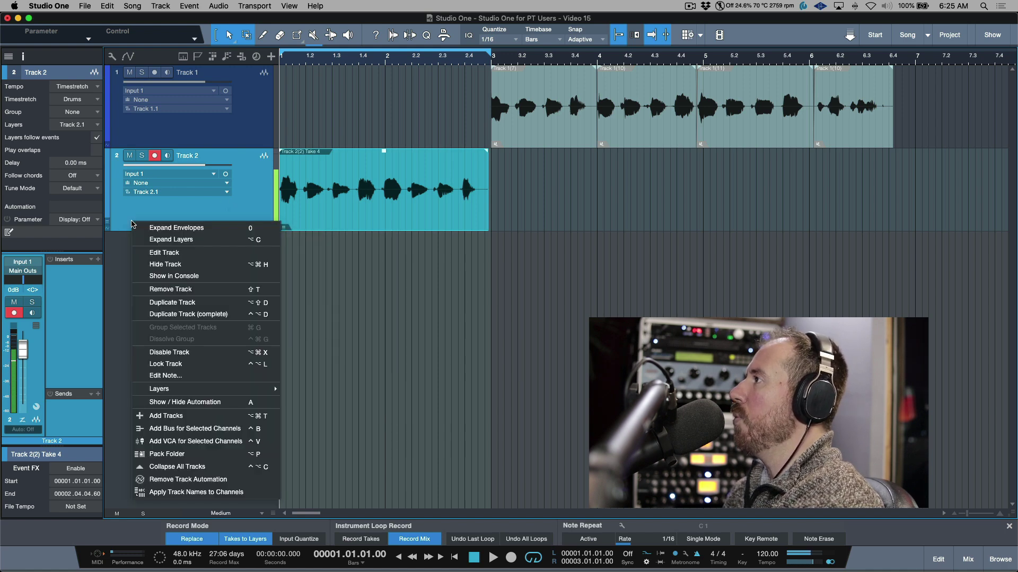
left_click(154, 242)
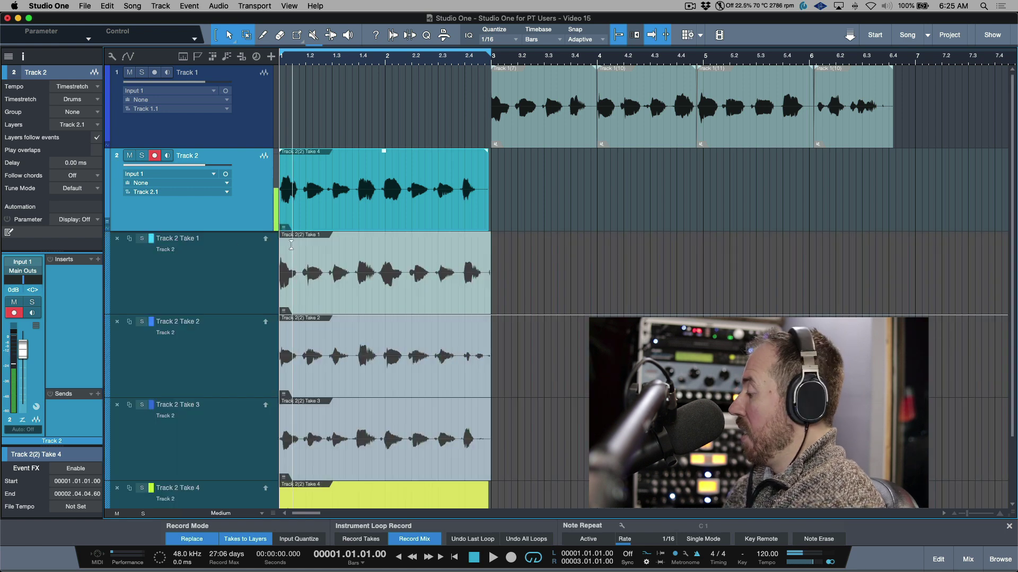
key("alt+w")
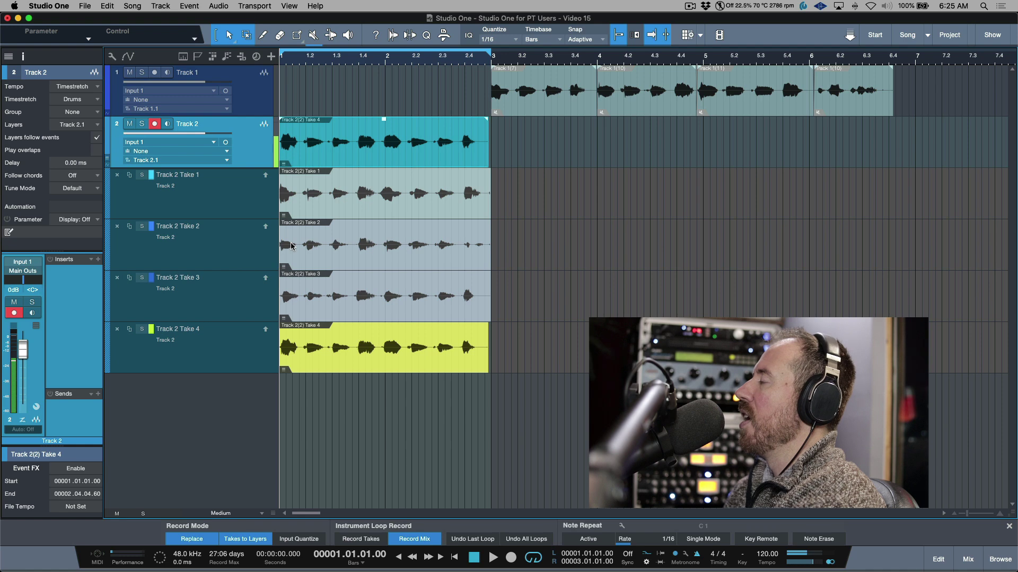
key("alt")
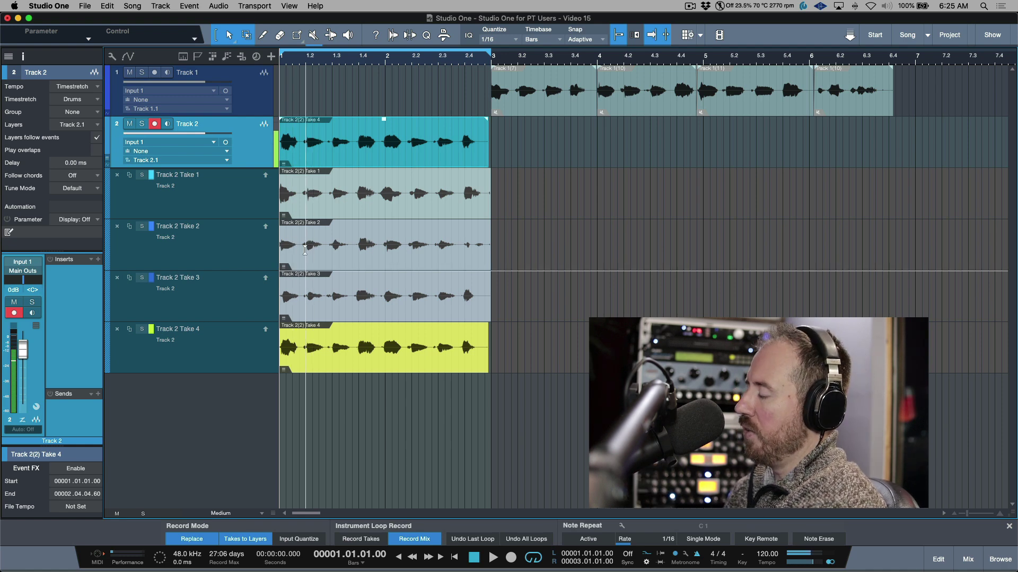
left_click(154, 125)
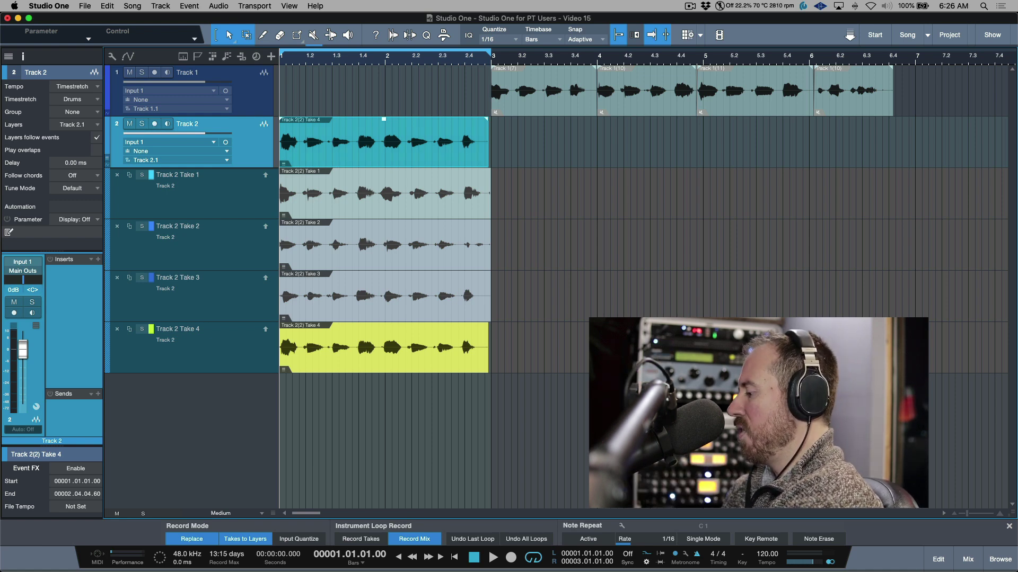
Step: Enable Expand layers after recording takes in the advanced editing preferences, and collapse the layers of Track 2
key("super+comma")
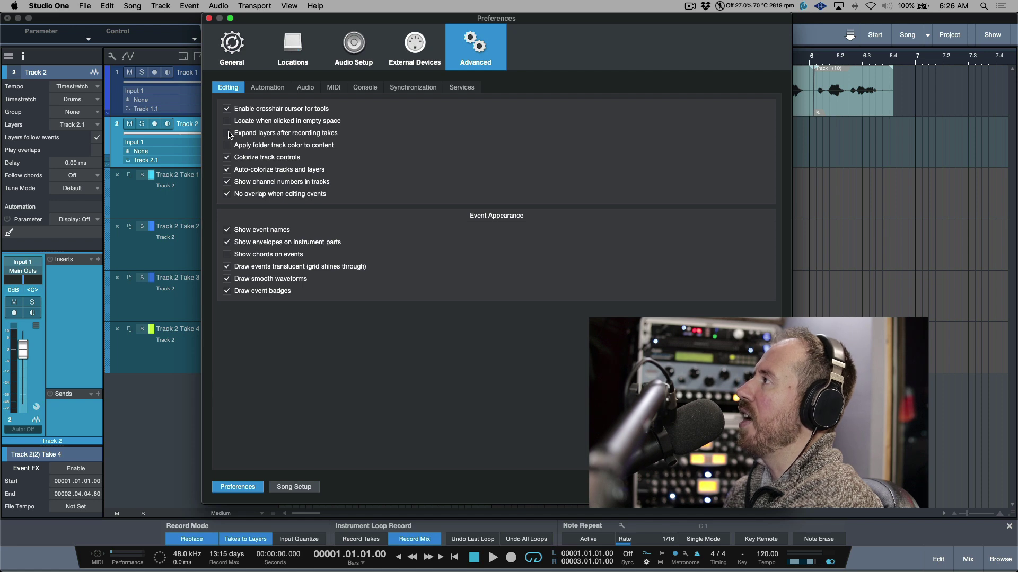
key("Return")
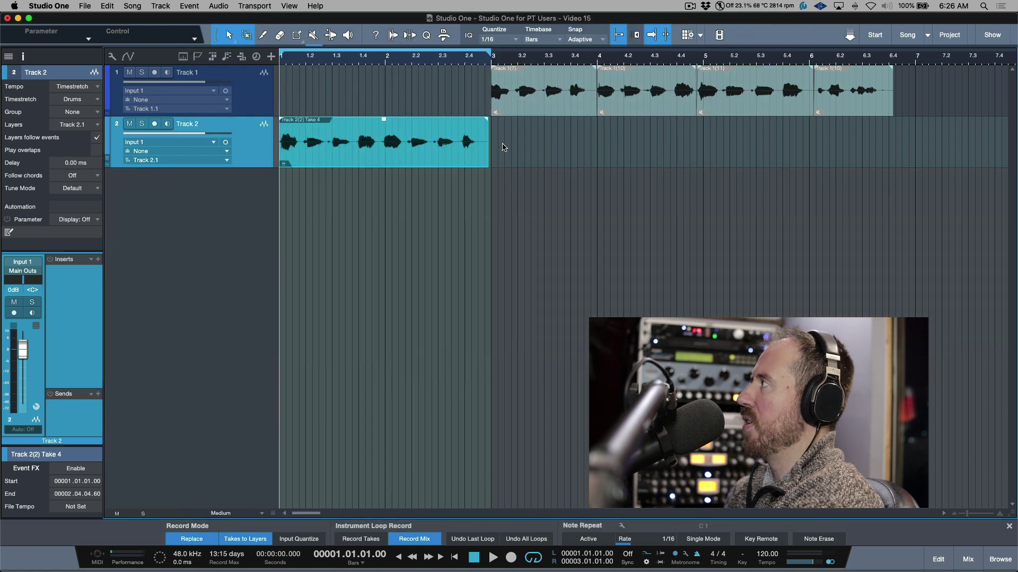
Step: Set the loop range from bar 8 to bar 9, past the muted events
scroll(530, 212, "right", 5)
left_click(675, 58)
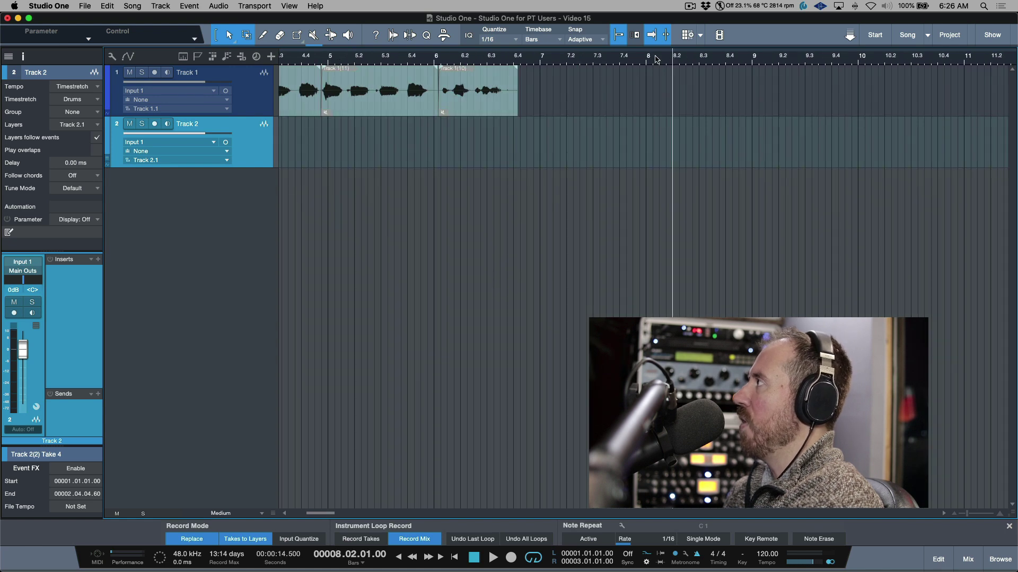
left_click_drag(649, 52, 753, 52)
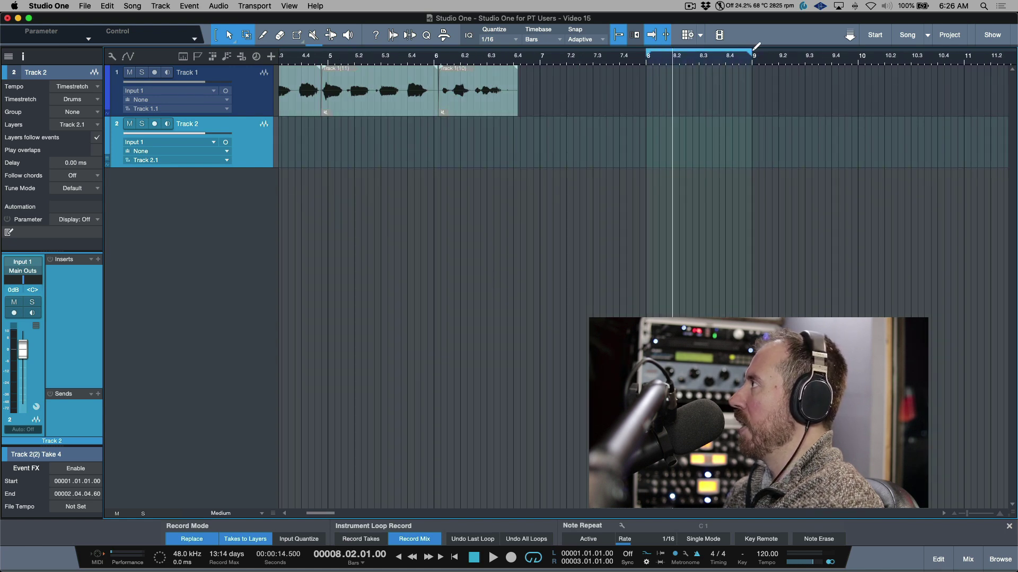
Step: Arm Track 1 and loop-record three takes in the loop range starting at bar 8
left_click(257, 94)
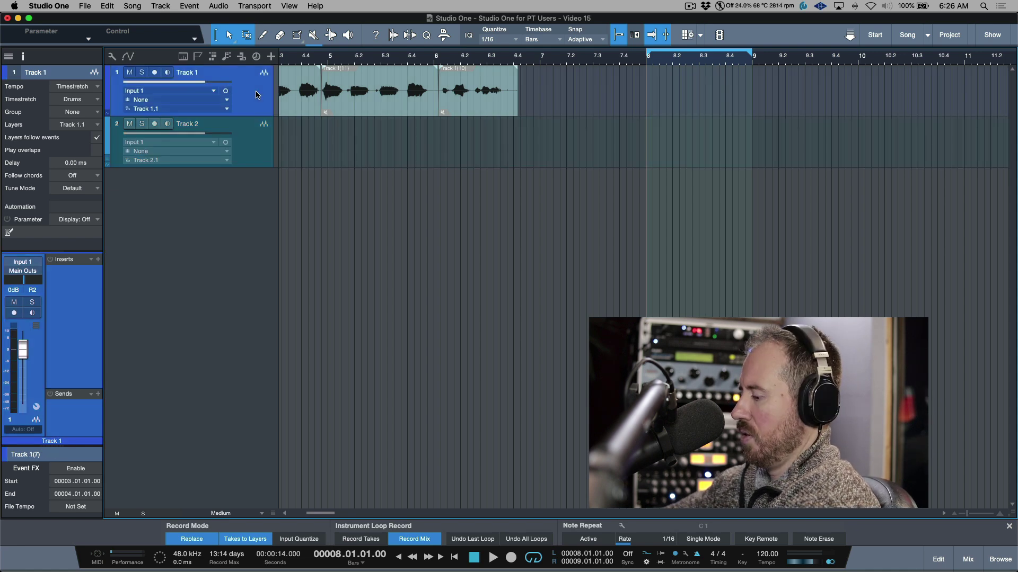
key("r")
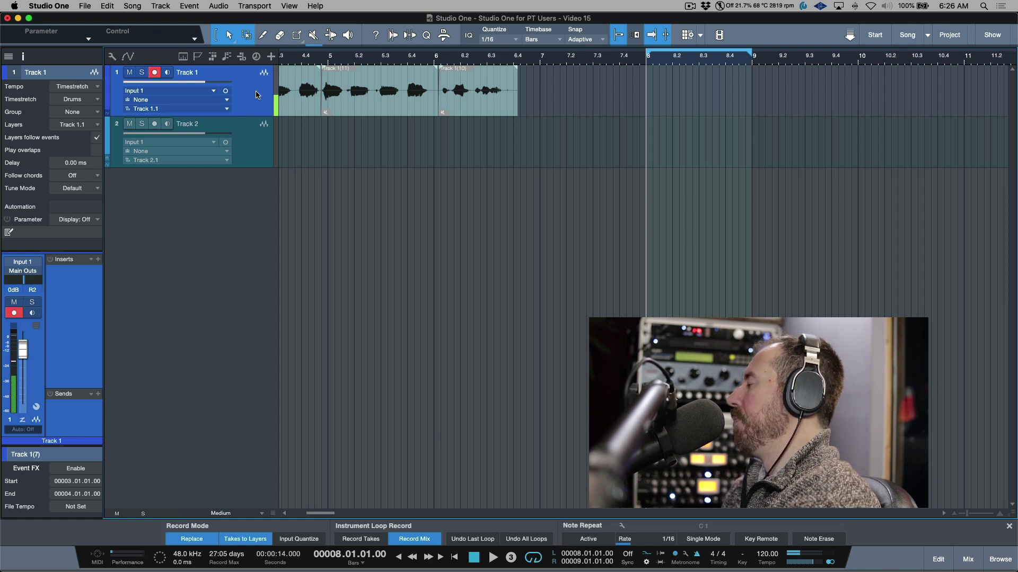
key("KP_Multiply")
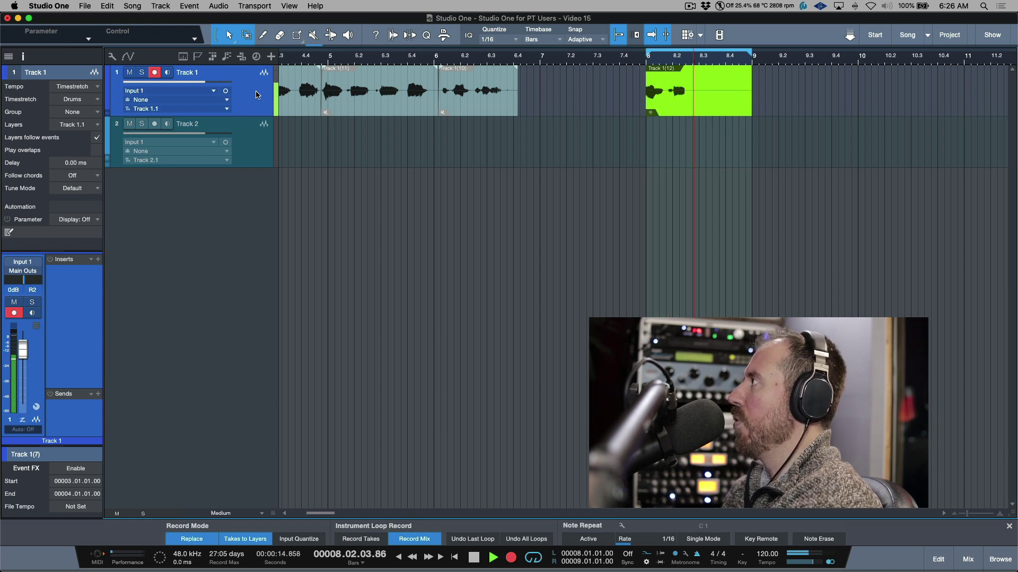
key("space")
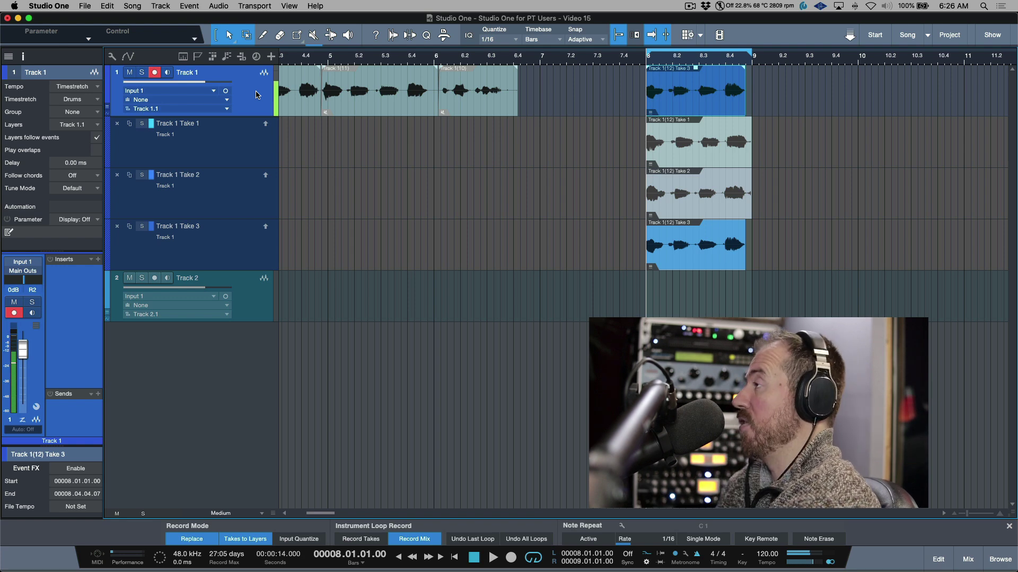
Step: Turn off Expand layers after recording takes in the advanced editing preferences
key("super+comma")
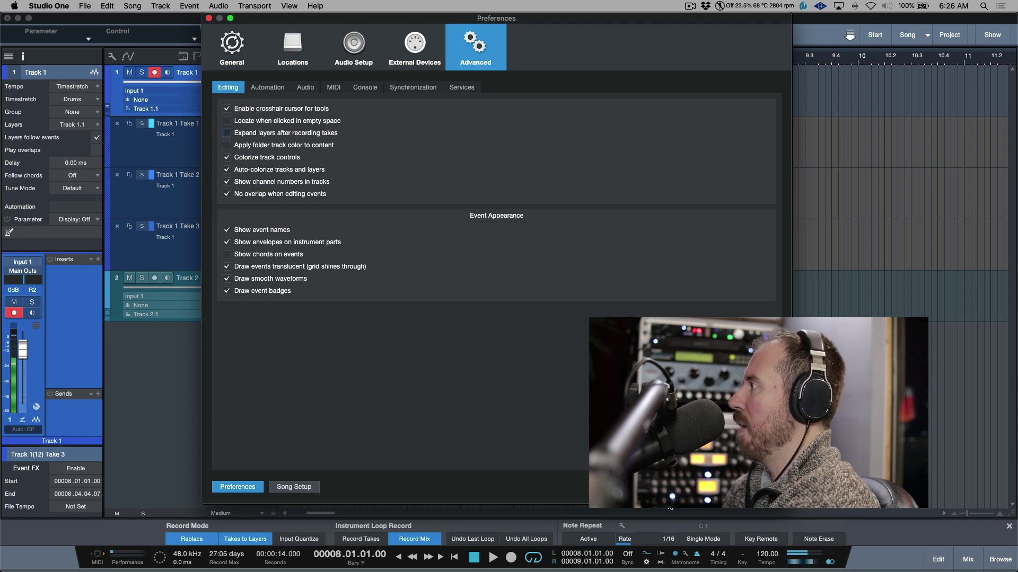
key("Escape")
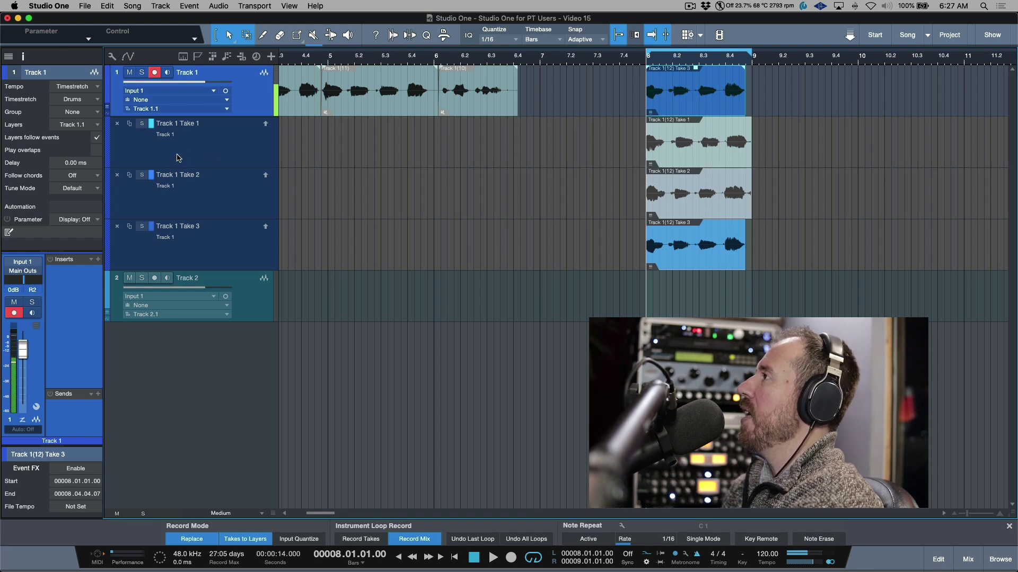
Step: Select each of the three take layers of Track 1 in turn
left_click(226, 143)
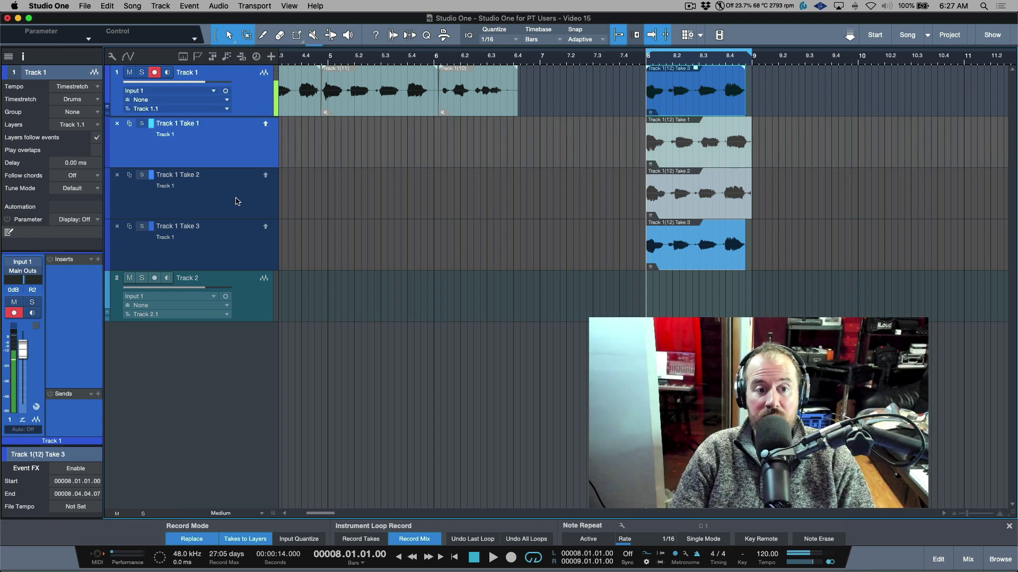
left_click(236, 202)
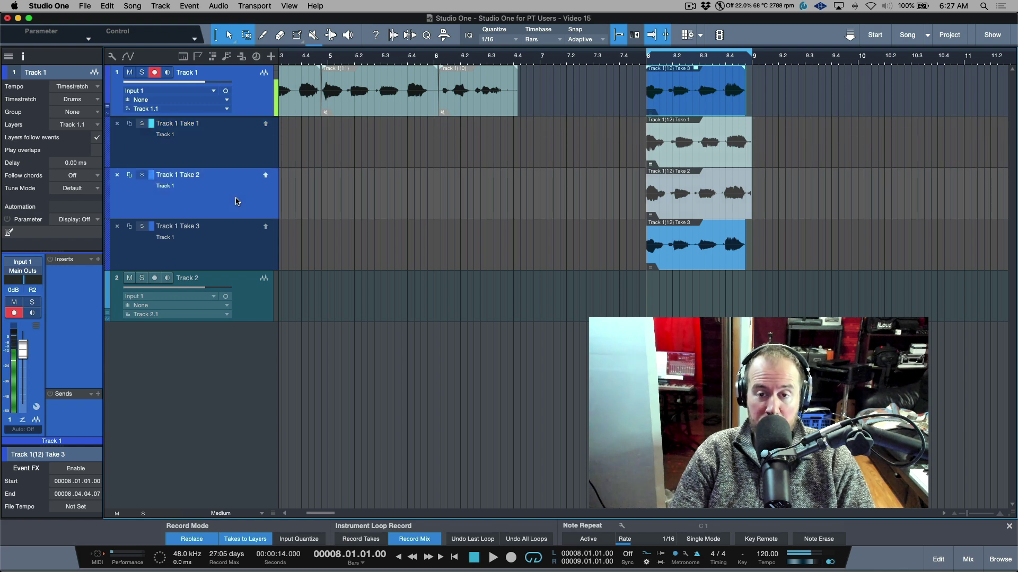
left_click(231, 243)
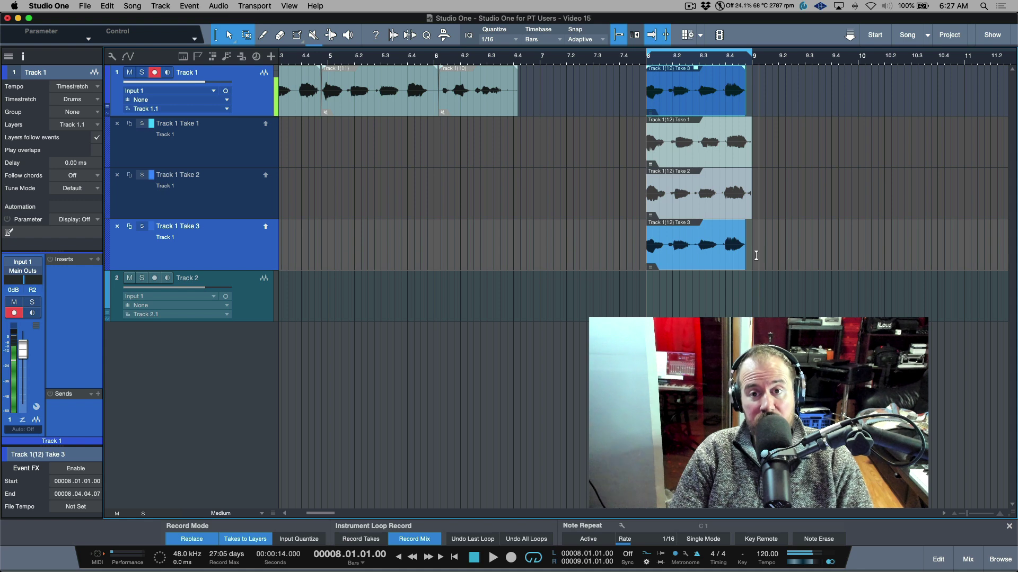
Step: Select the event at the start of Track 2 and expand that track's layers to view its takes
scroll(758, 103, "left", 1)
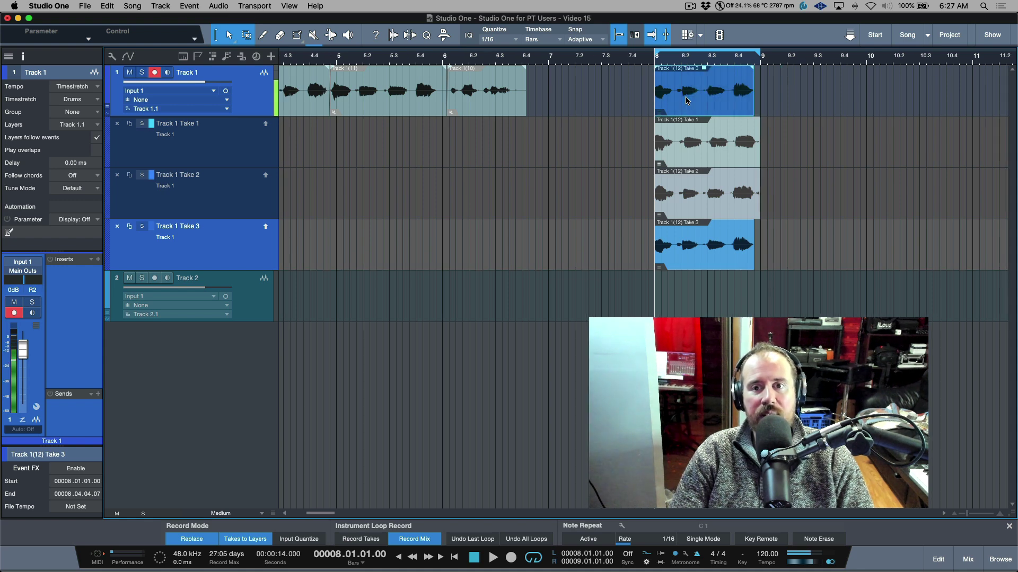
scroll(460, 281, "left", 10)
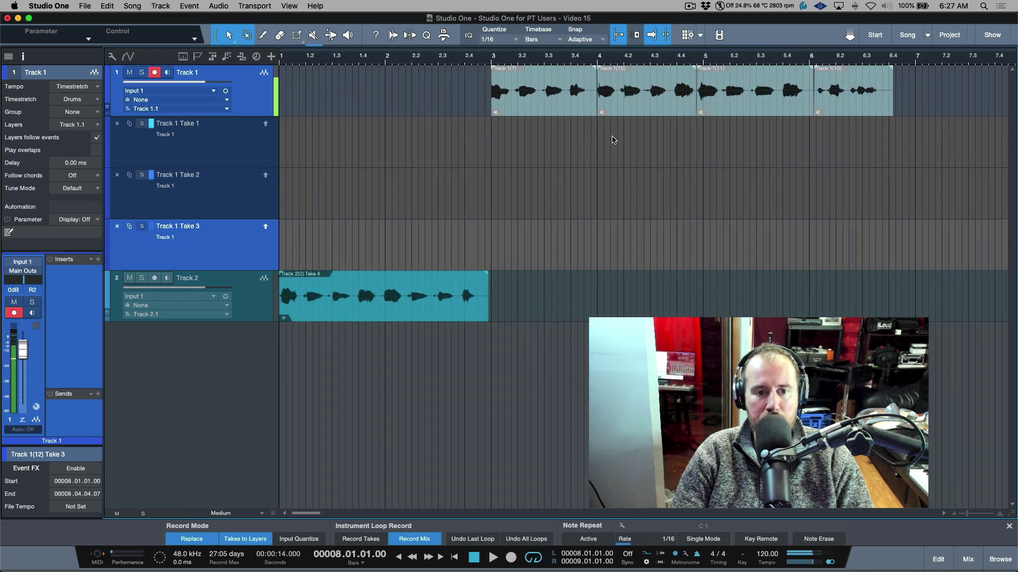
left_click(411, 319)
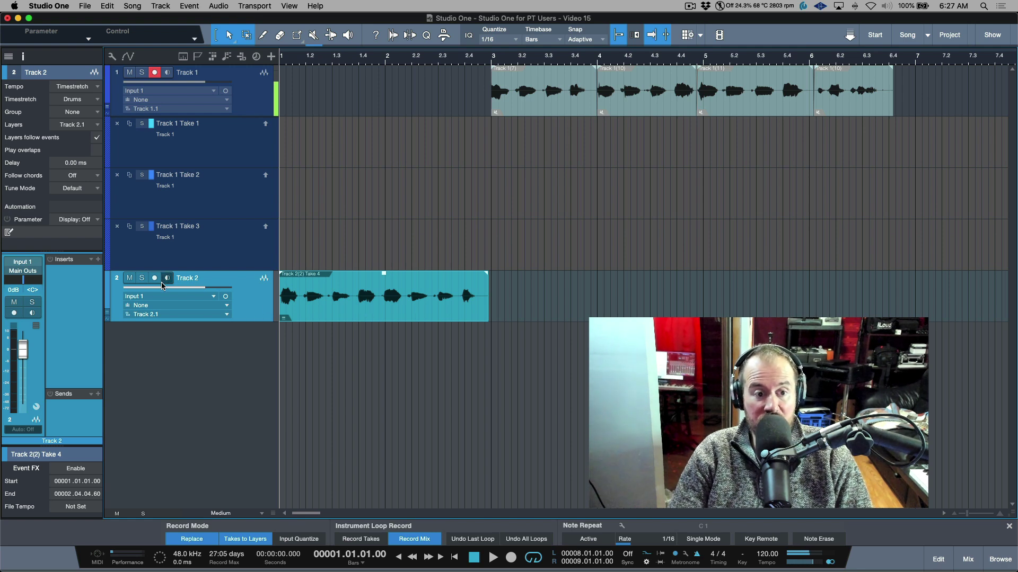
left_click(264, 277)
scroll(281, 296, "down", 3)
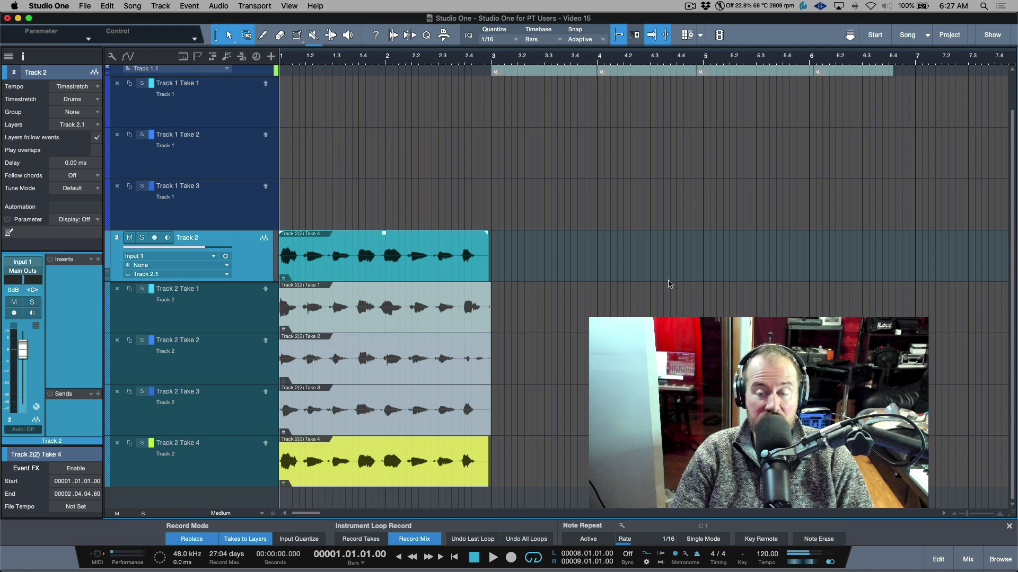
scroll(672, 282, "up", 2)
key("w")
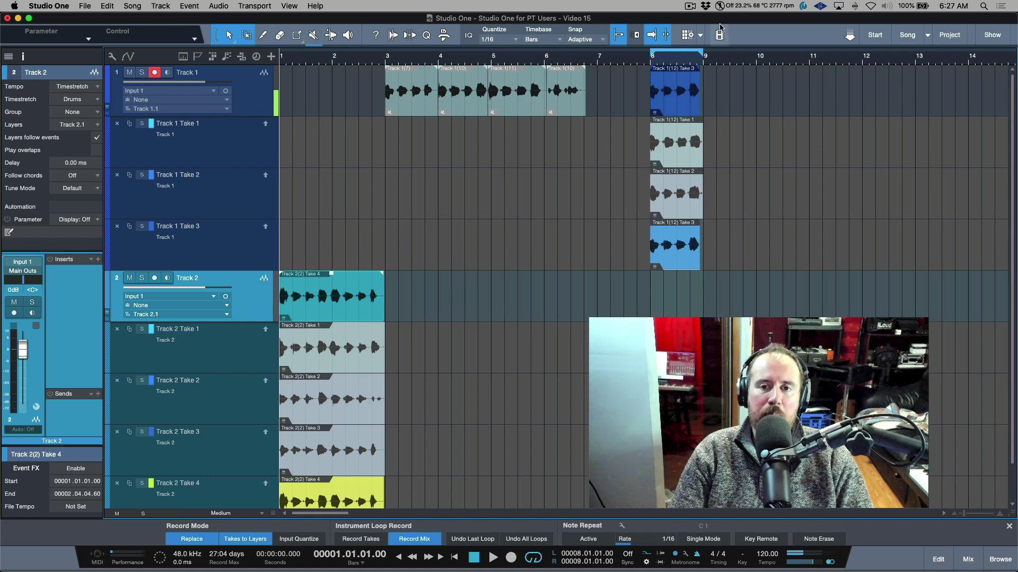
Step: Place the playhead at bar 7 beat 4 and turn off looping
left_click(636, 59)
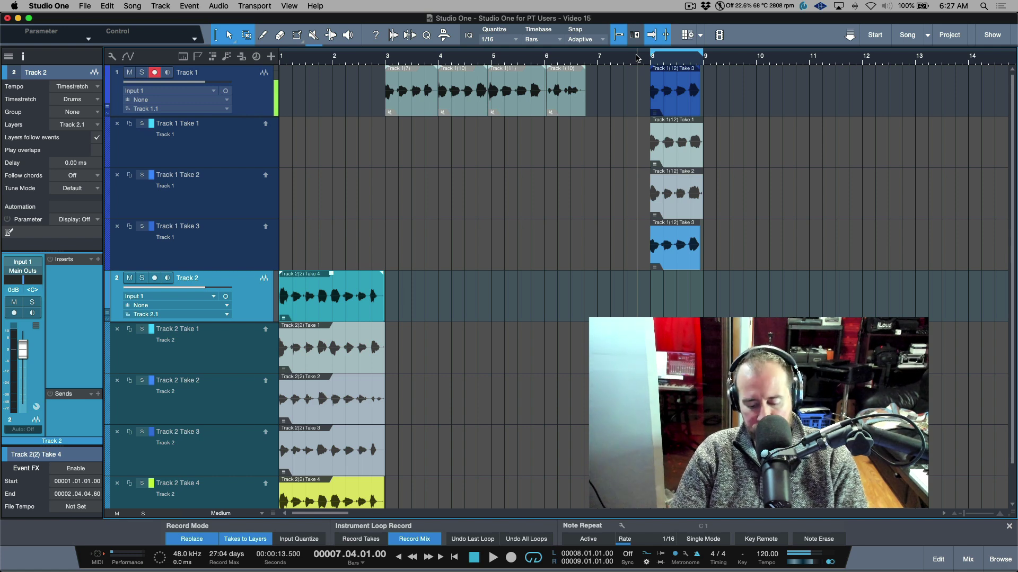
key("slash")
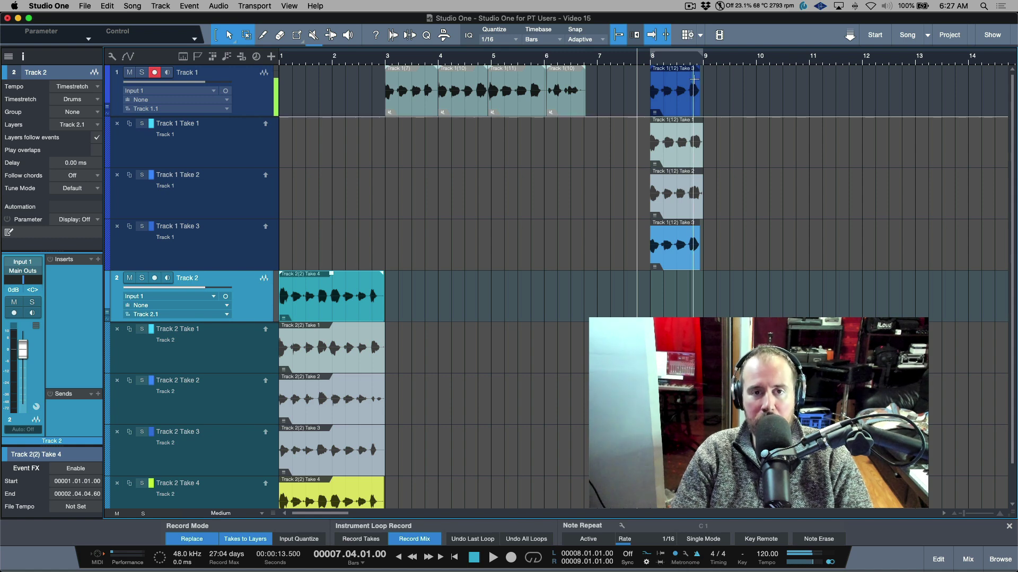
scroll(667, 61, "up", 3)
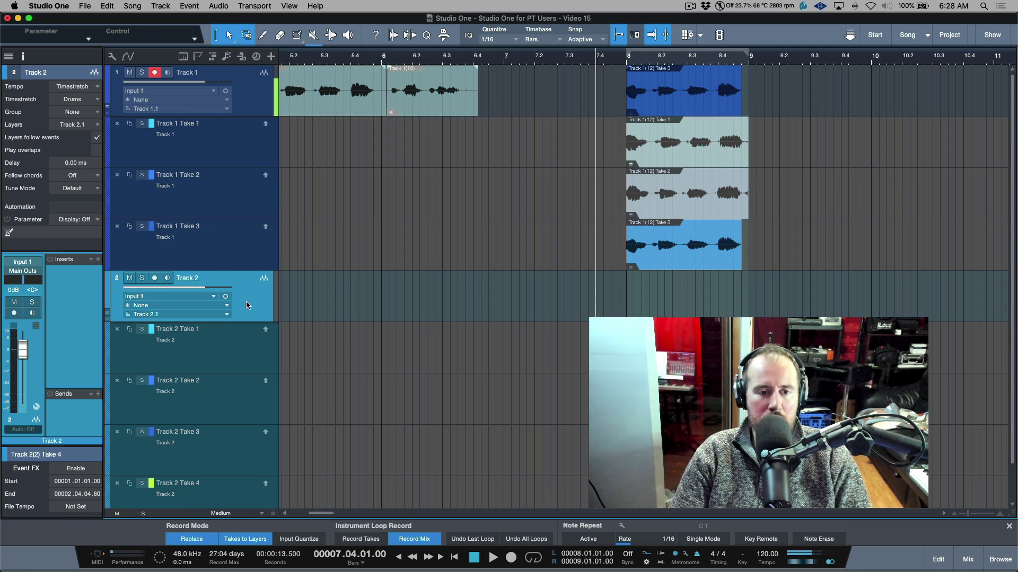
Step: Collapse the layers of Track 2 and Track 1
left_click(264, 277)
left_click(252, 103)
left_click(264, 72)
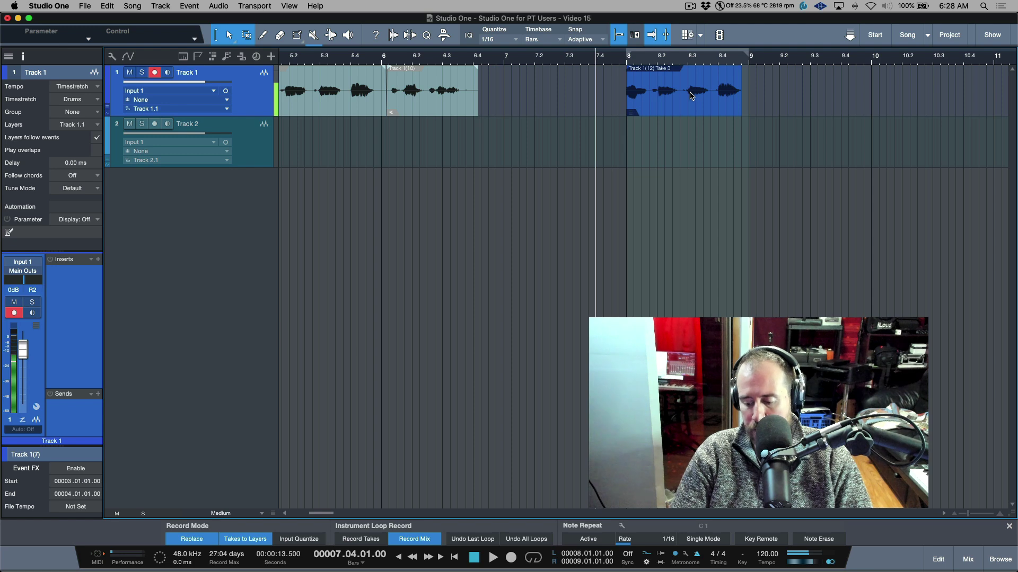
Step: Punch in and out during playback over the second half of bar 8 on Track 1, and expand the track's layers
key("space")
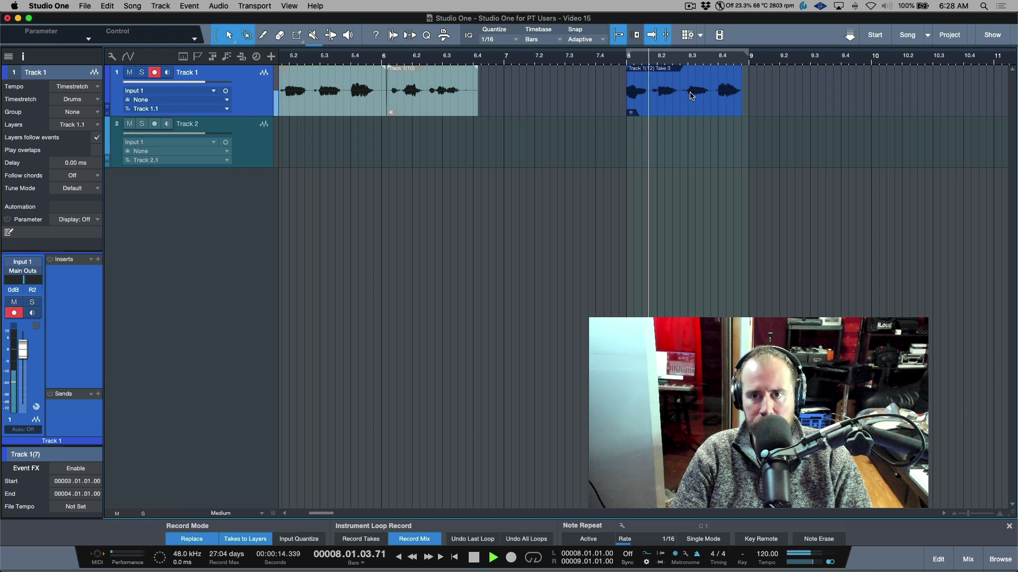
key("KP_Multiply")
key("KP_Multiply")
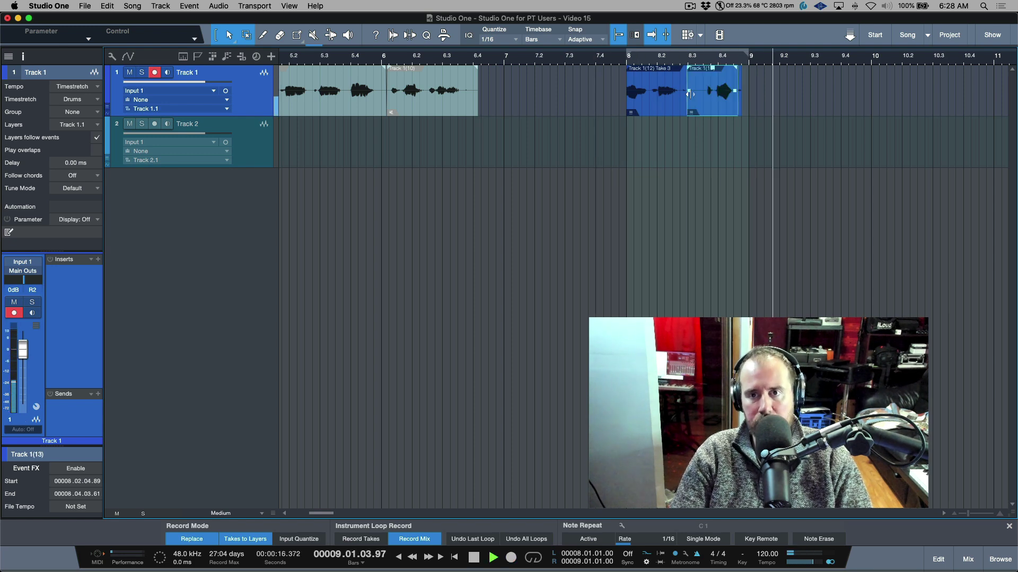
key("space")
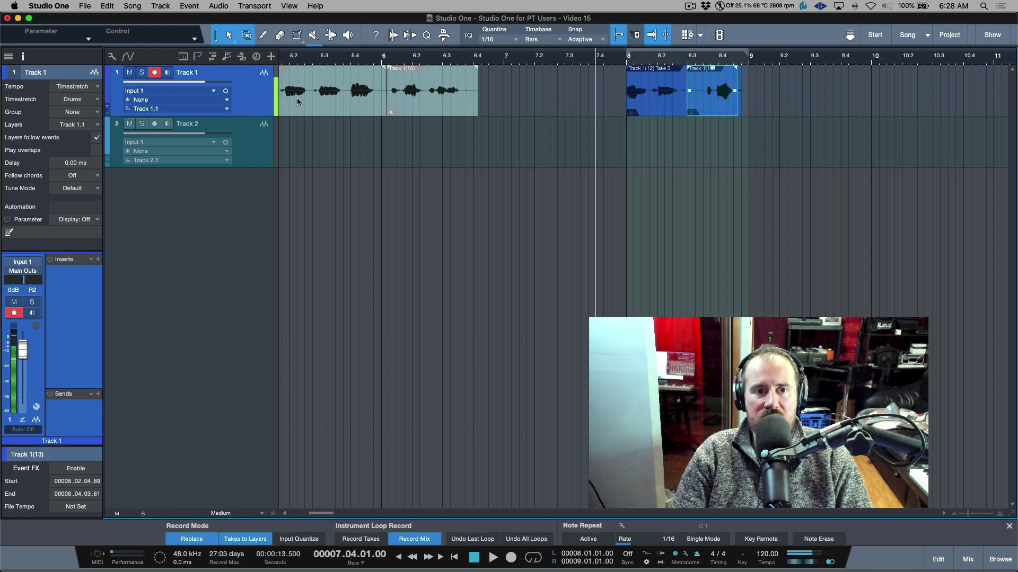
left_click(264, 72)
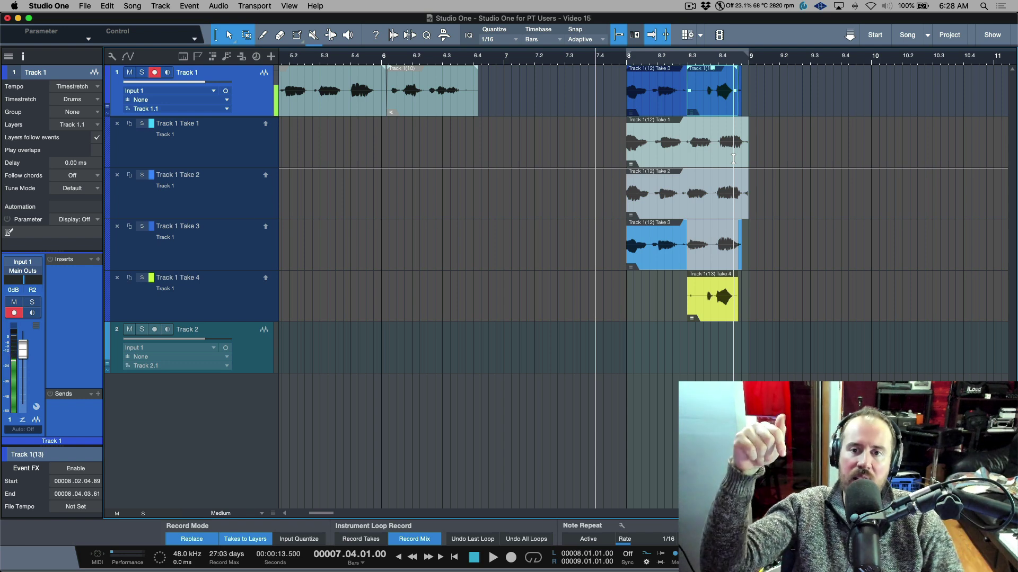
Step: Record a short punch over the first beat of bar 8 on Track 1
left_click(650, 83)
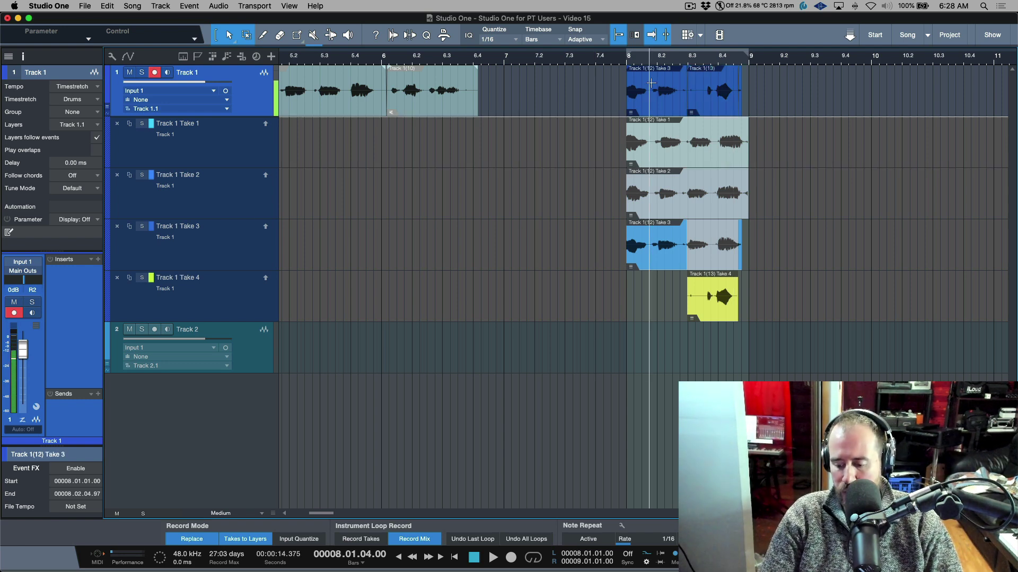
key("KP_Multiply")
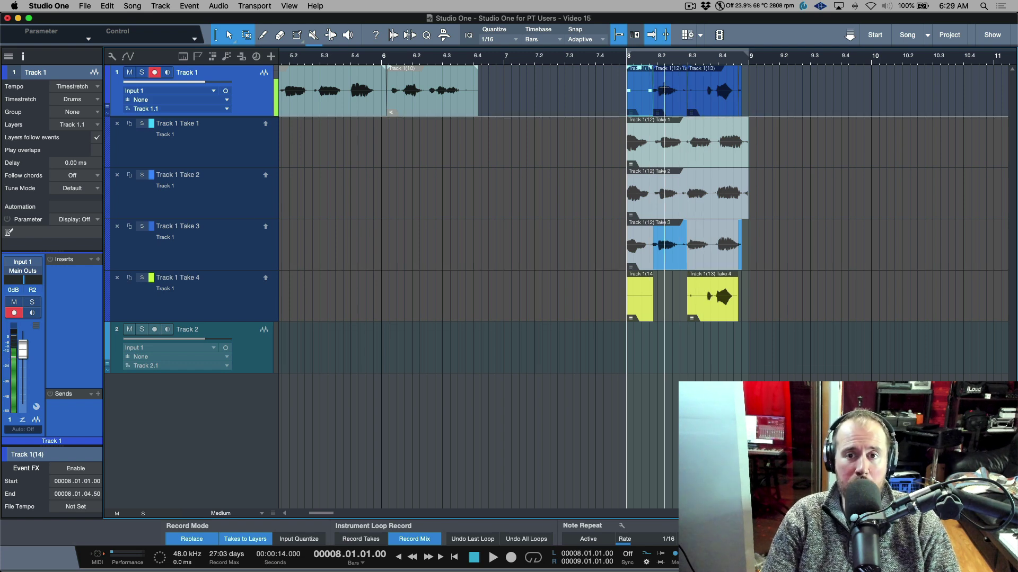
Step: Set the loop range from 8.02.02.00 to 8.02.04.00 and record Track 1 with Auto Punch limited to that range
scroll(678, 302, "up", 3)
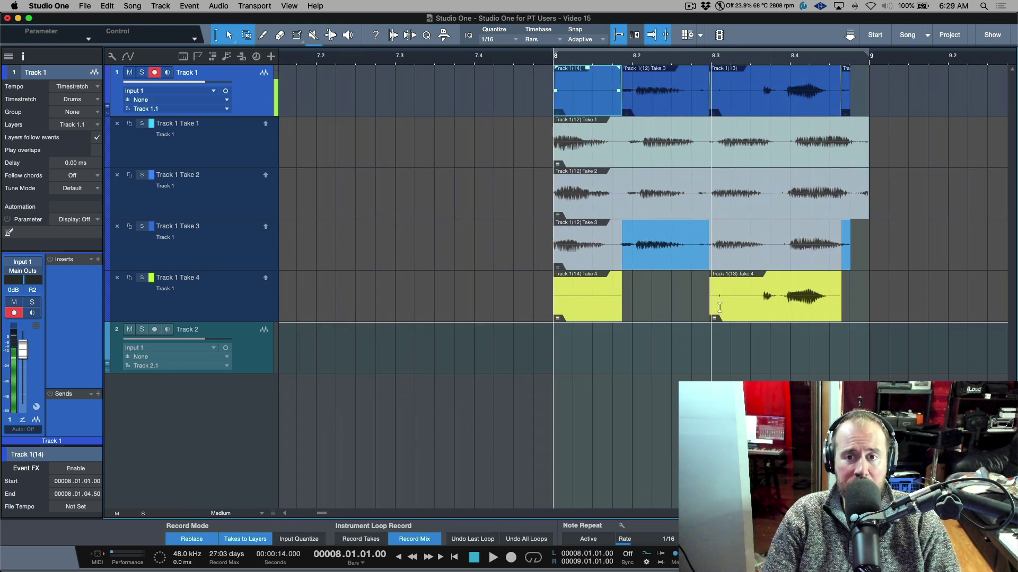
scroll(664, 117, "right", 1)
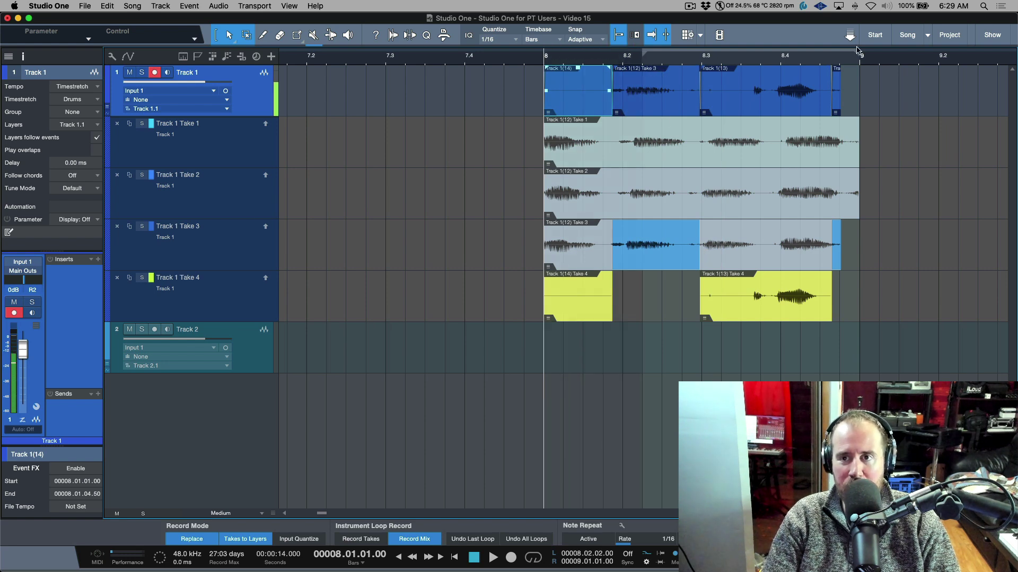
left_click_drag(855, 54, 681, 53)
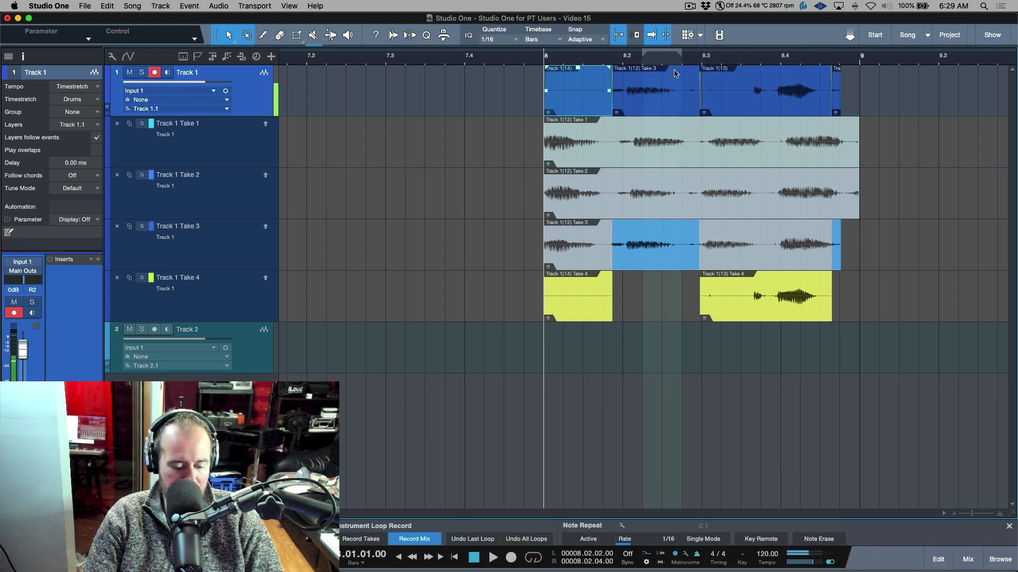
left_click(674, 71)
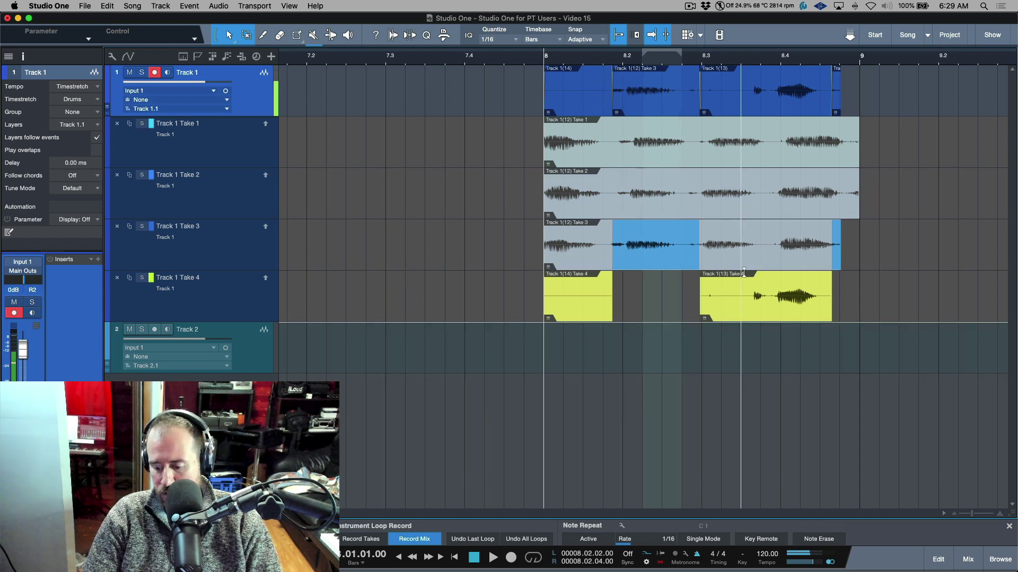
key("KP_Multiply")
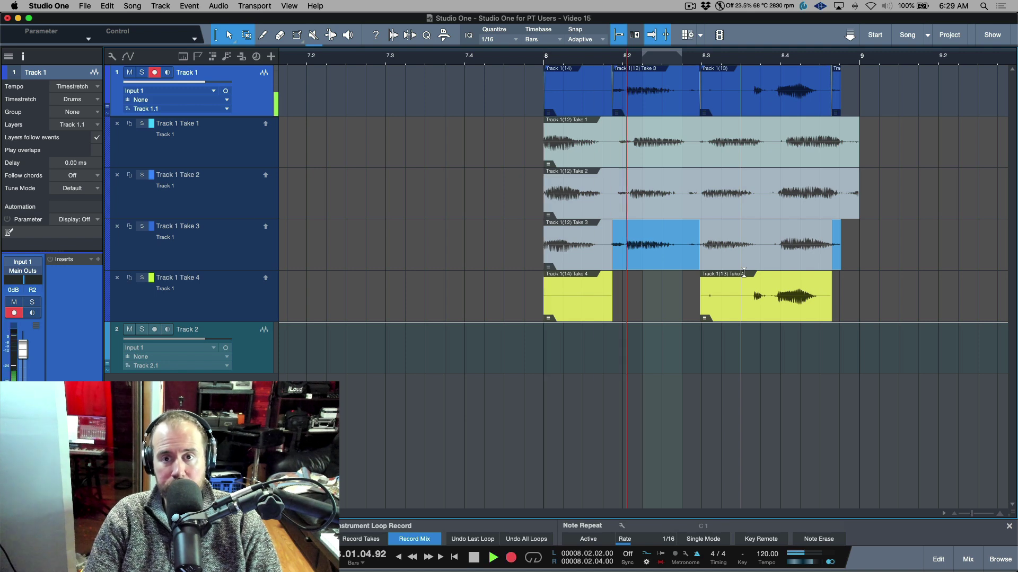
key("space")
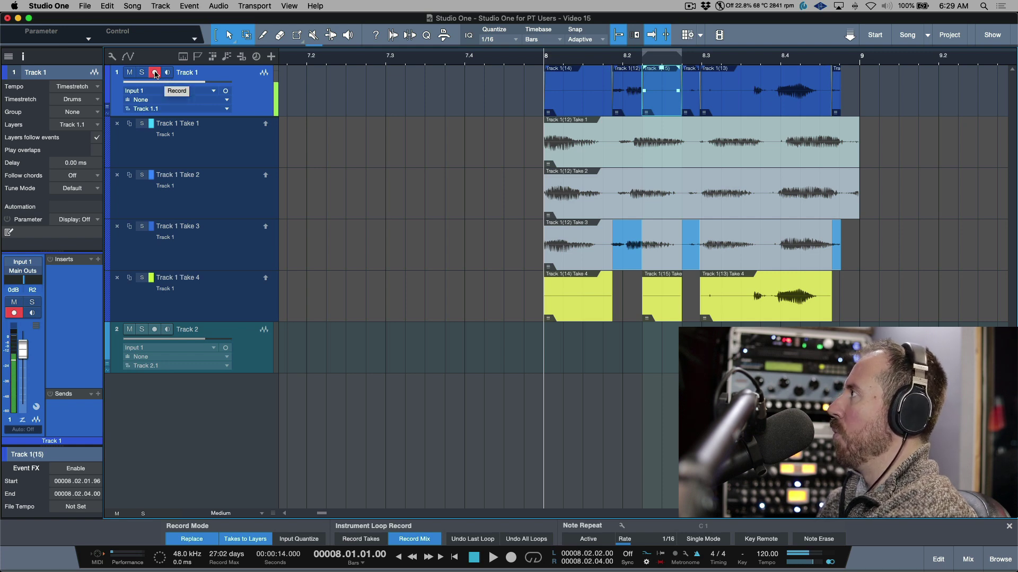
Step: Record a new take on Track 1 from bar 7 beat 4 to about bar 9 beat 2 without Auto Punch, and expand its layers
left_click(532, 85)
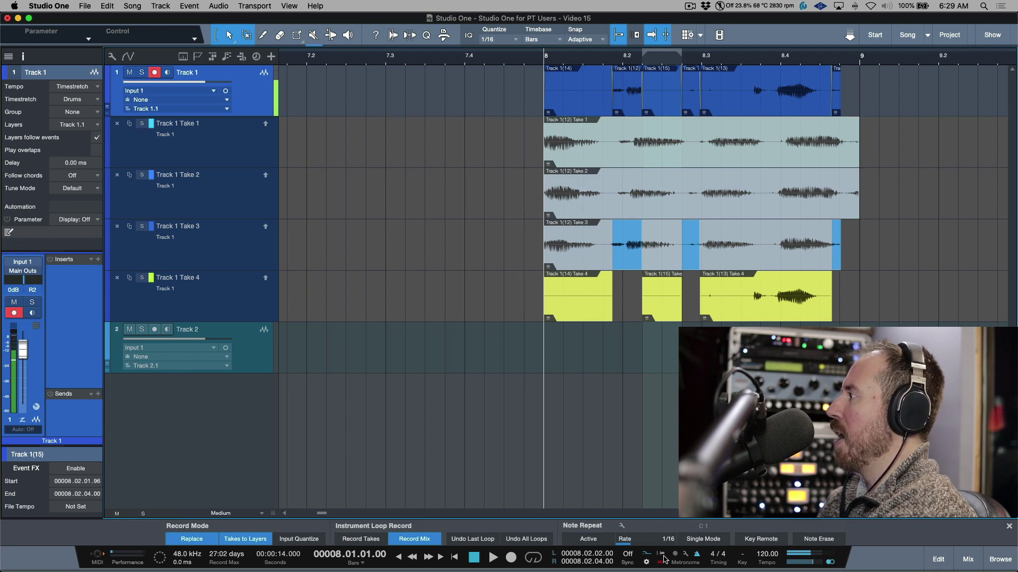
left_click(525, 56)
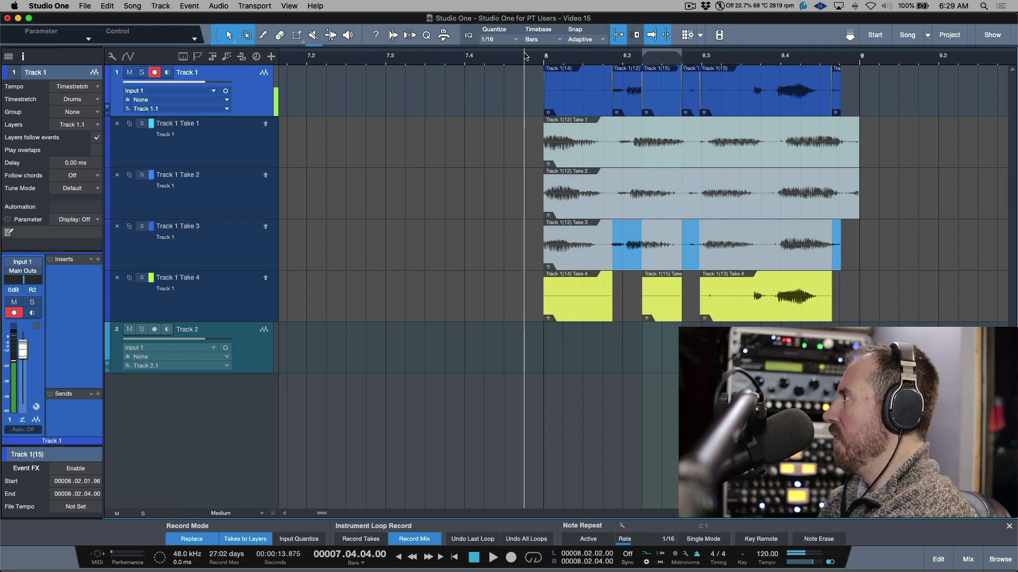
key("KP_Multiply")
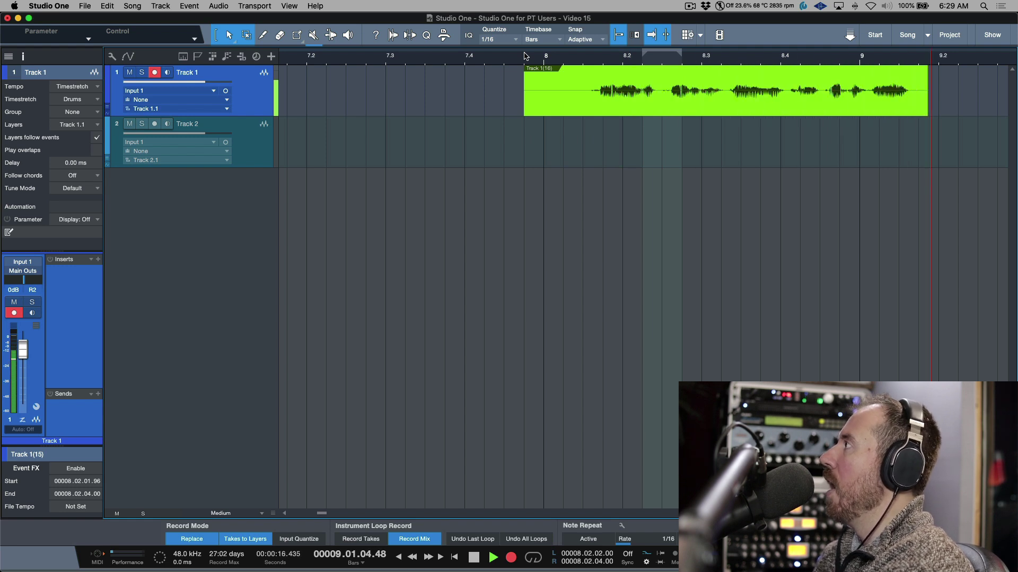
key("space")
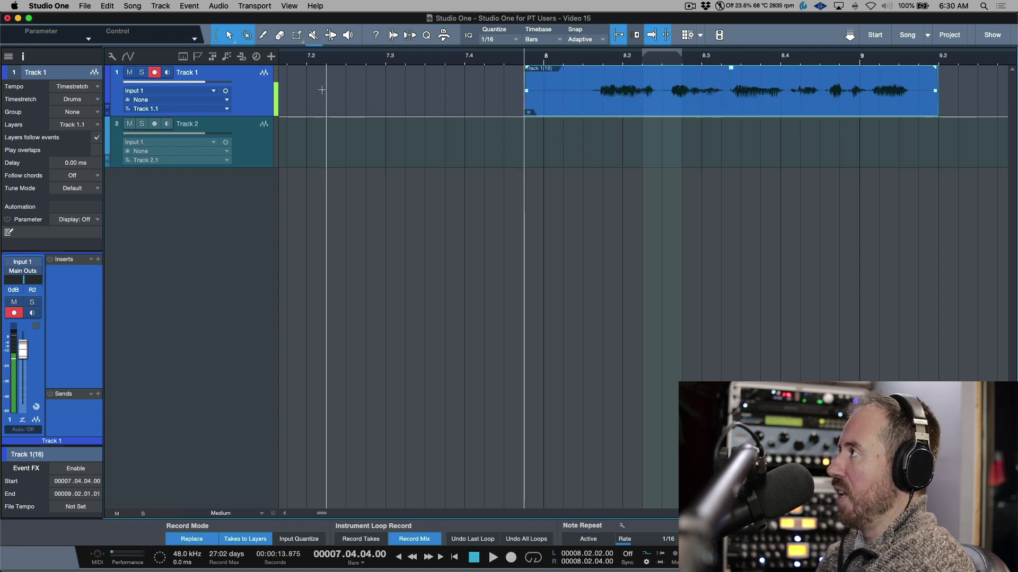
right_click(251, 94)
left_click(261, 112)
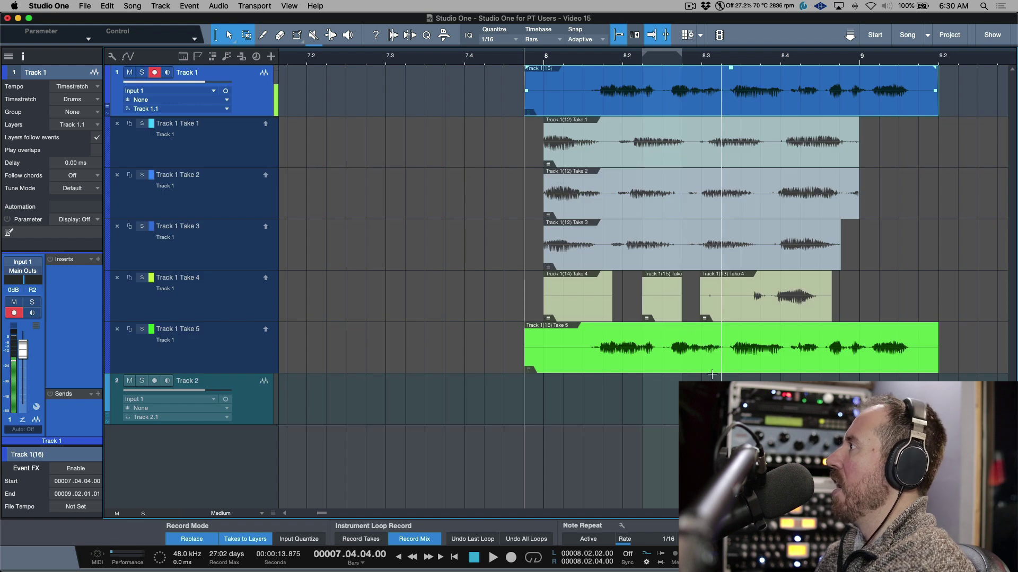
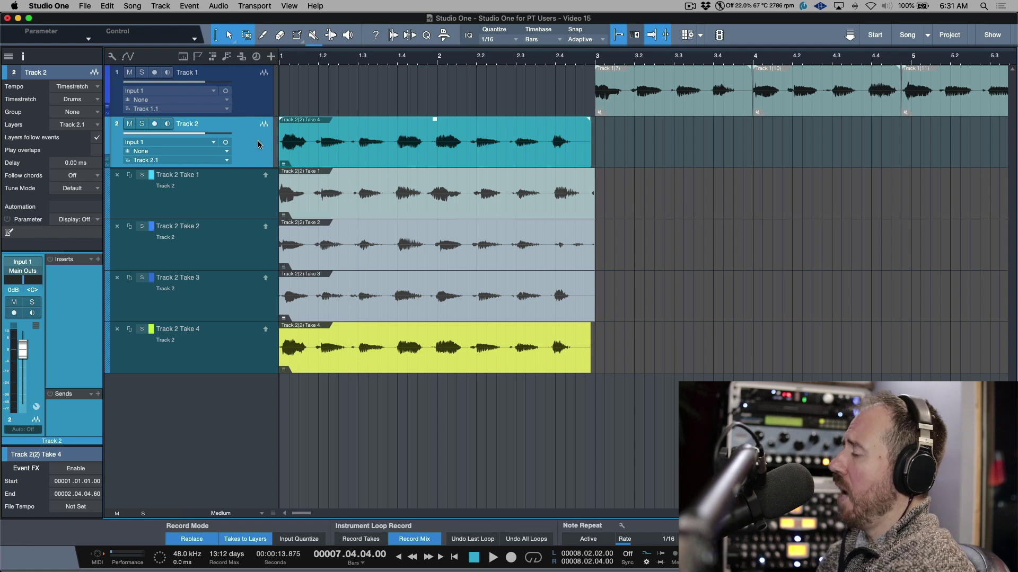
Step: Collapse the layers of Track 2 and turn off the Takes to Layers record mode
key("ctrl+l")
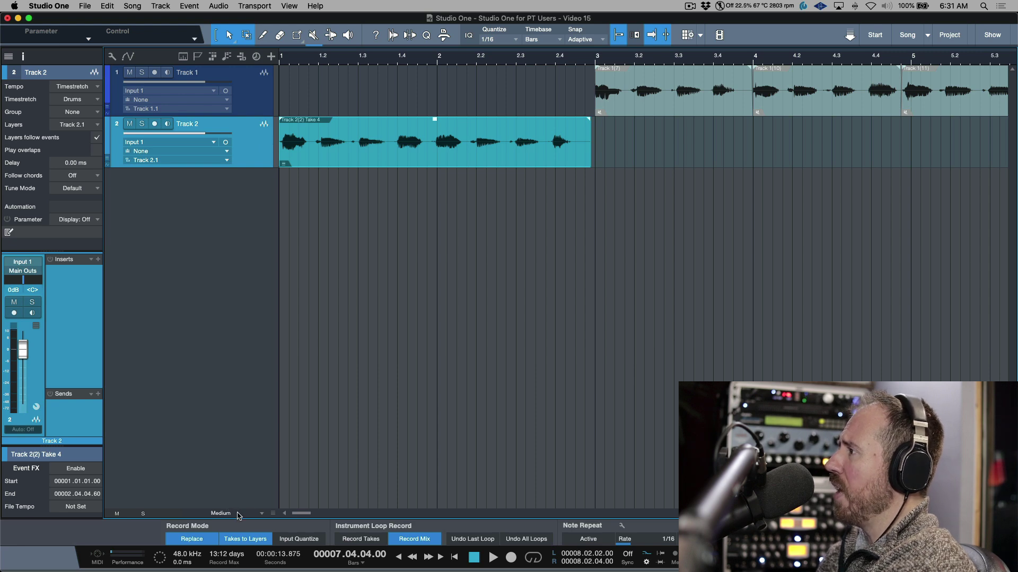
left_click(252, 539)
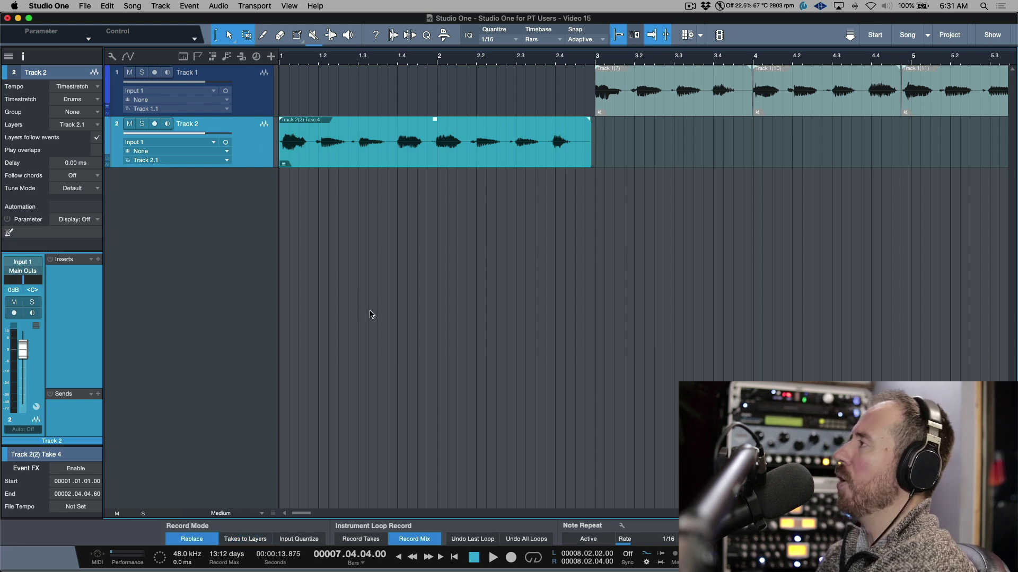
Step: Add a new audio track below Track 2 and place the playhead at bar 10
key("w")
key("w")
left_click(400, 155)
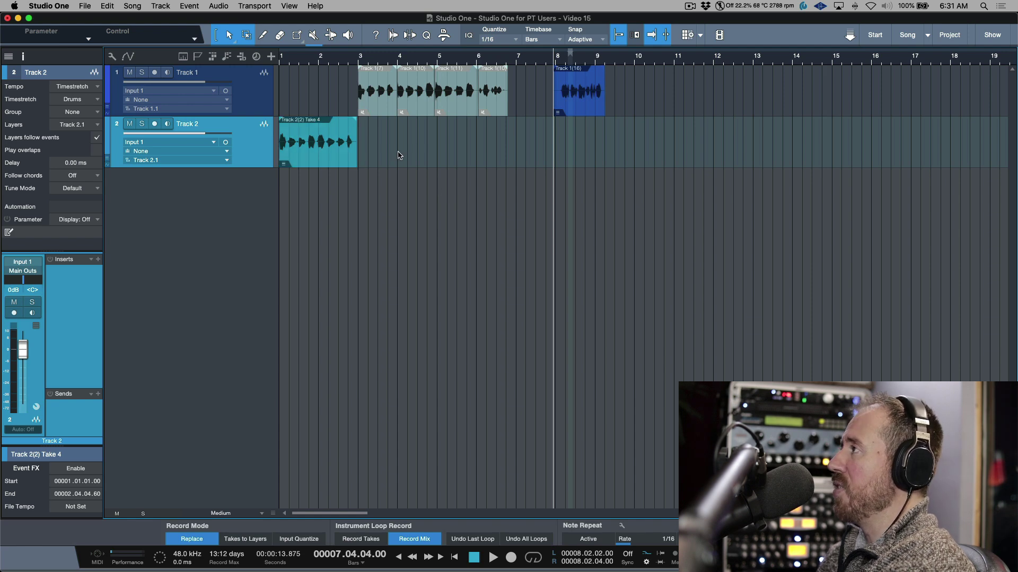
key("t")
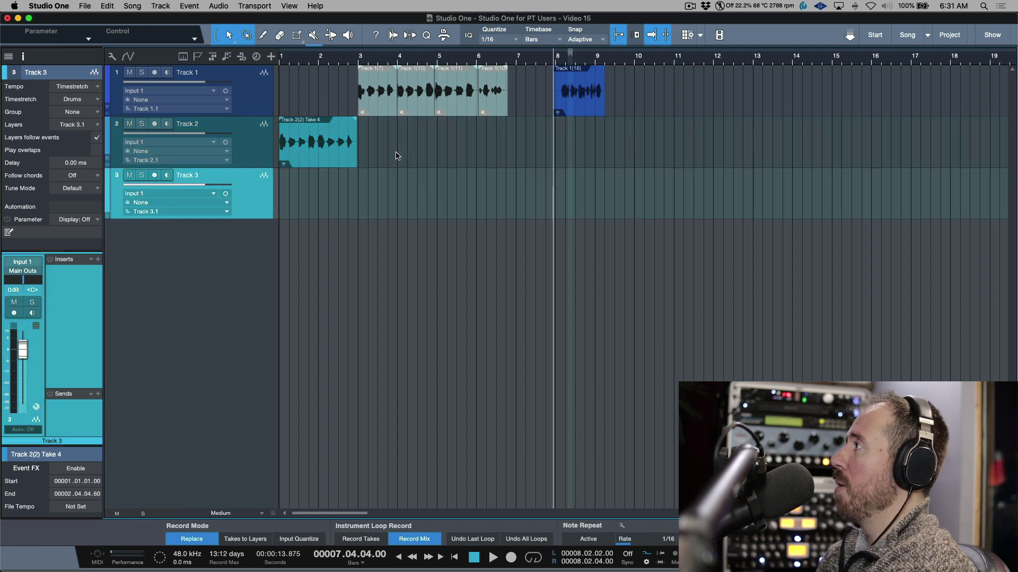
left_click(637, 60)
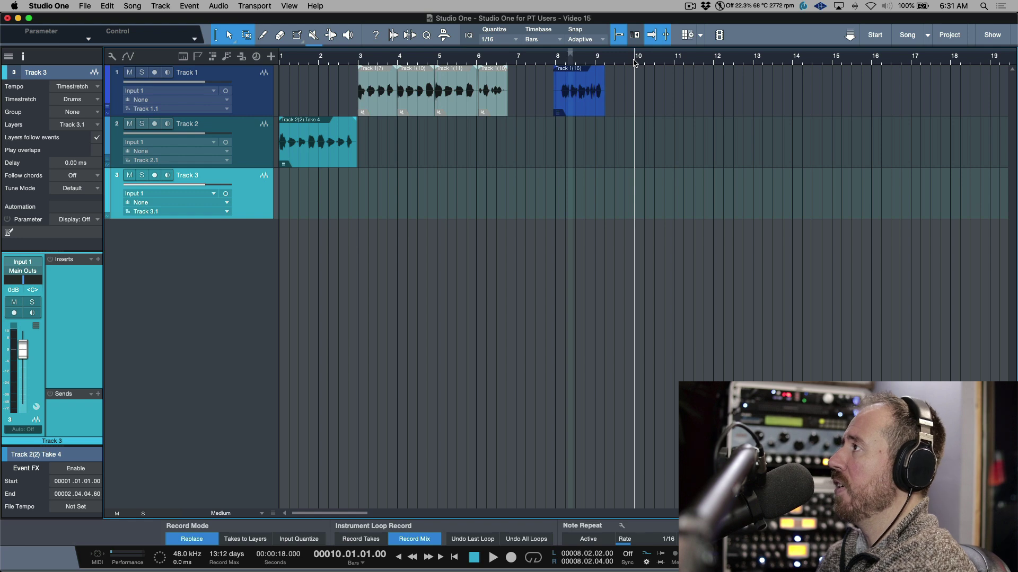